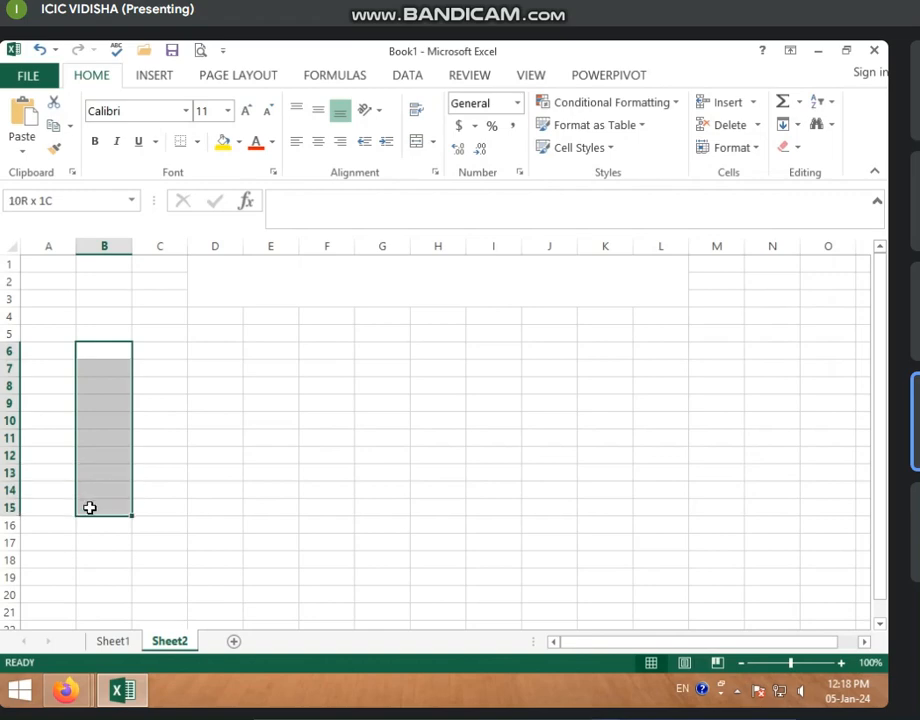
# Merge the range D6:I10 row by row with Merge Across and check the separately merged rows.
pyautogui.click(368, 388)
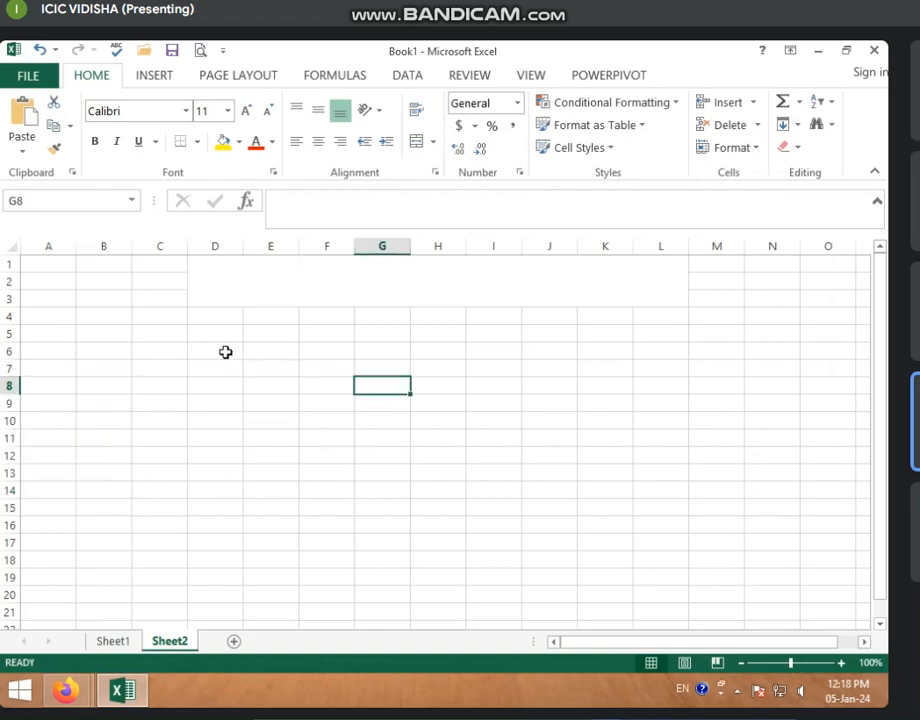
pyautogui.moveTo(225, 351); pyautogui.dragTo(495, 416)
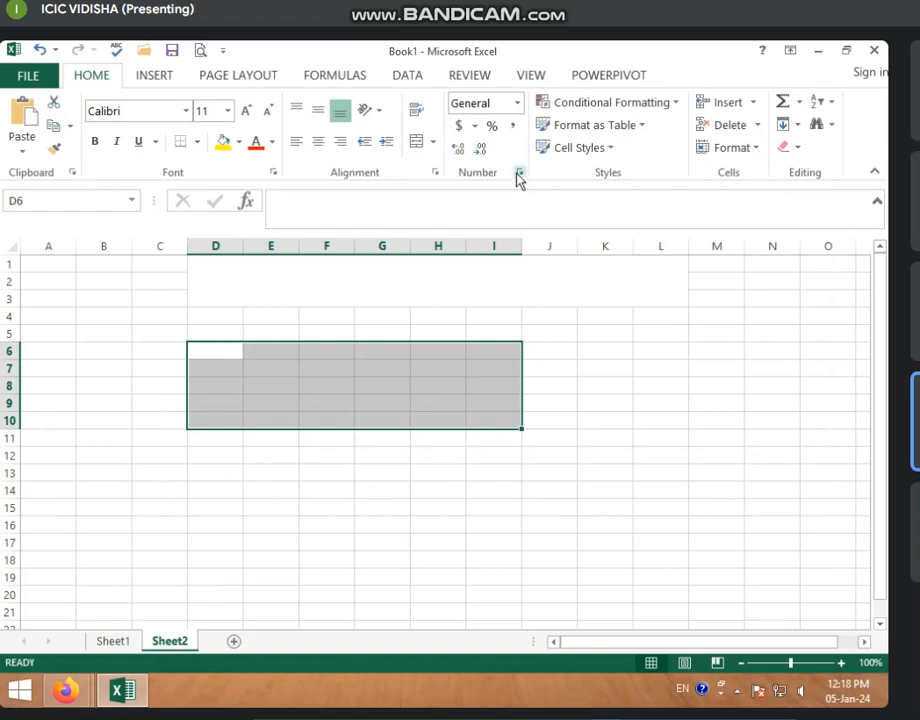
pyautogui.click(432, 145)
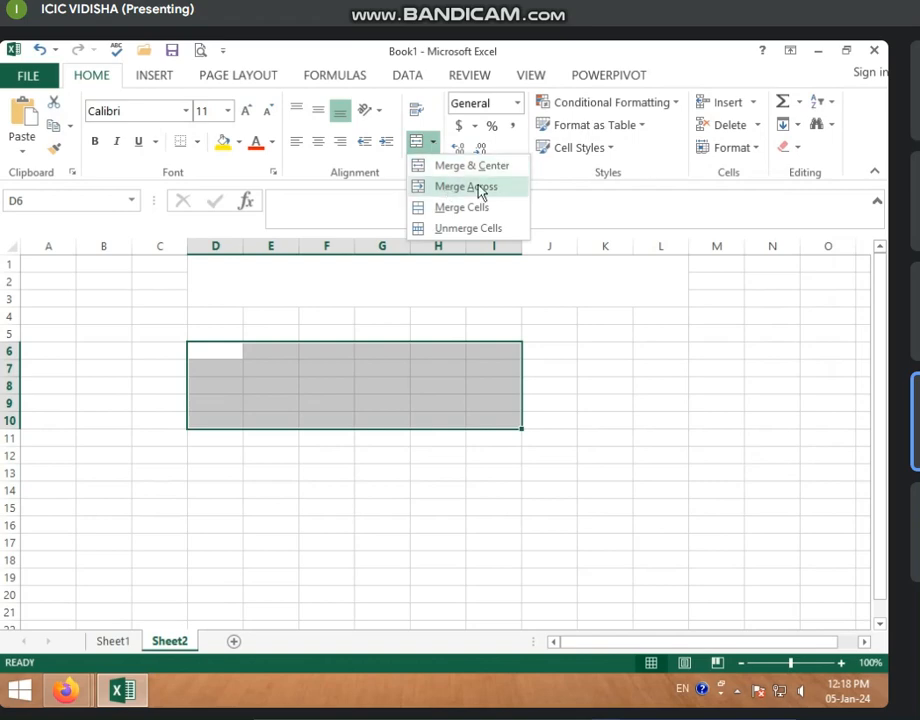
pyautogui.click(446, 187)
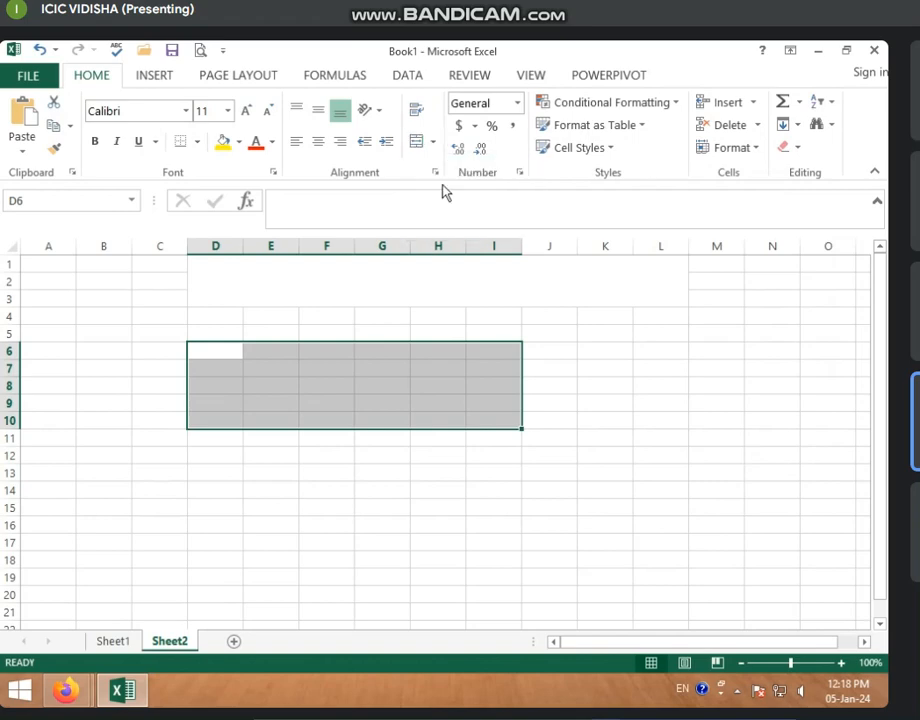
pyautogui.click(333, 390)
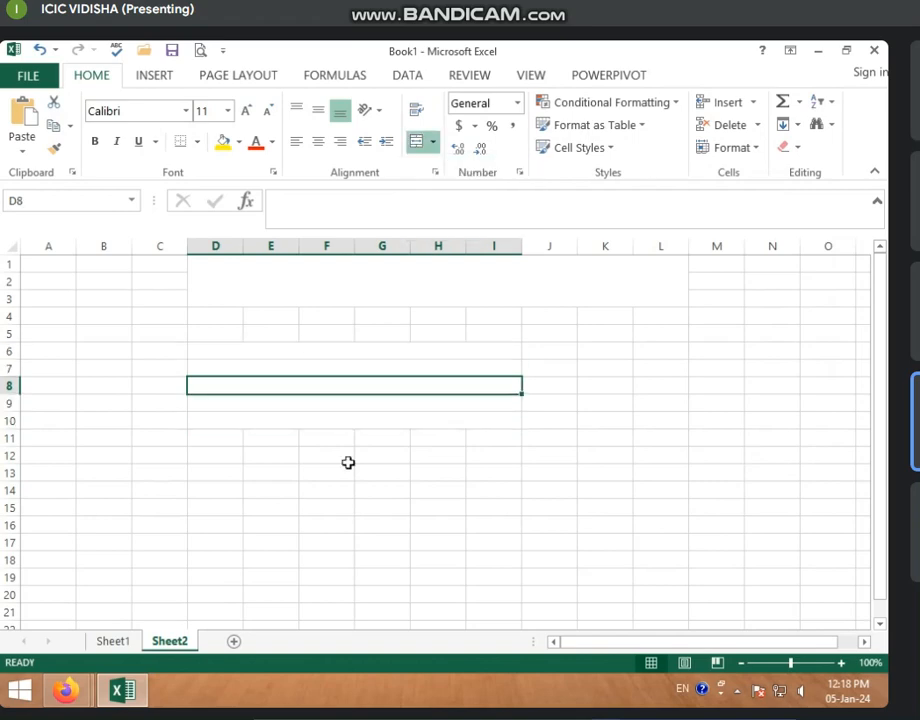
pyautogui.click(318, 367)
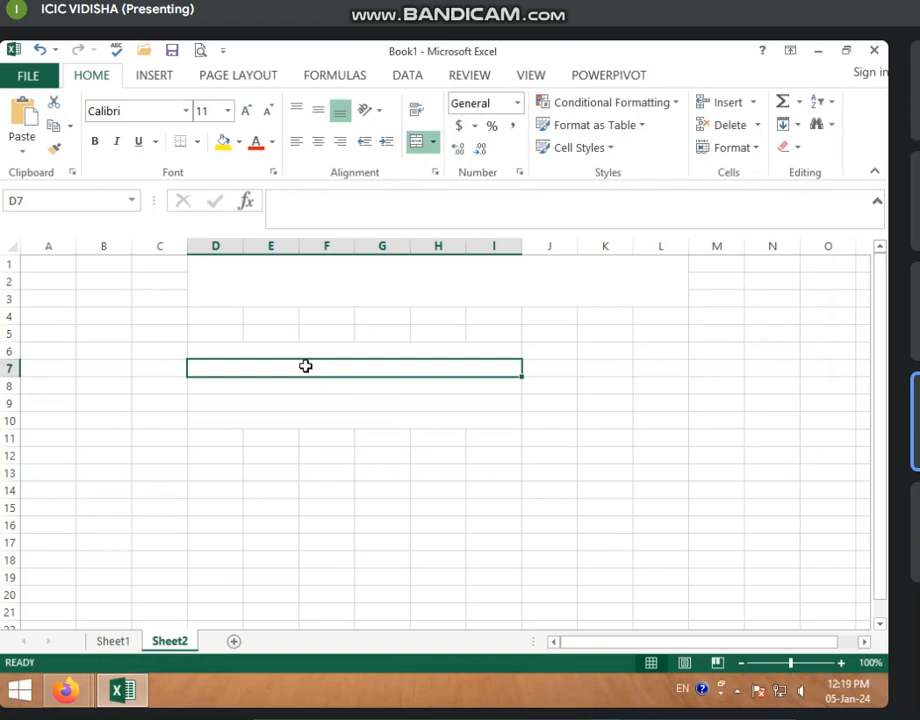
pyautogui.click(308, 400)
pyautogui.moveTo(236, 353); pyautogui.dragTo(257, 392)
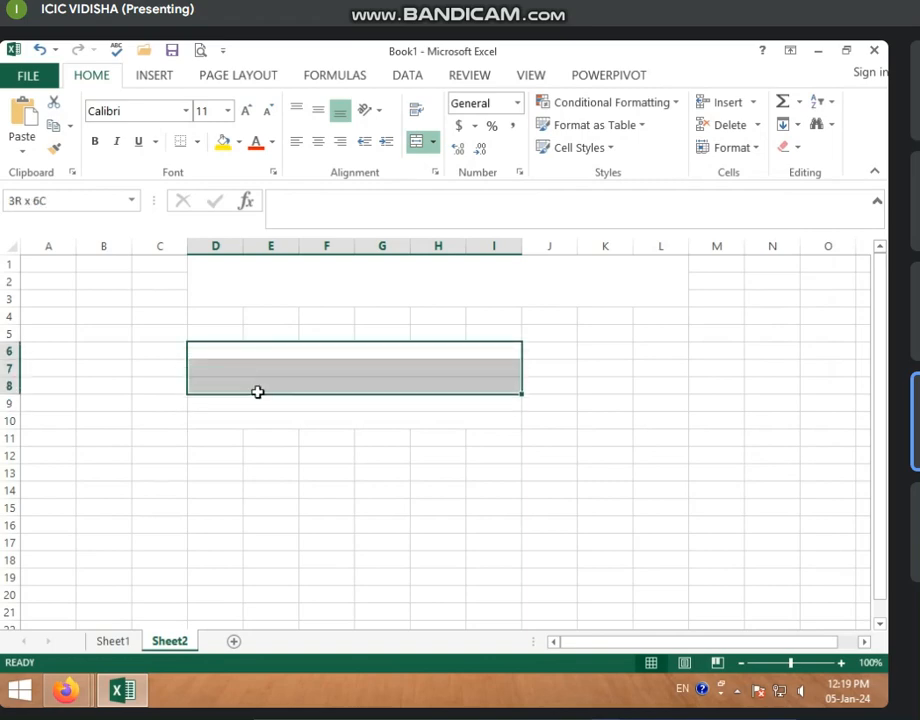
pyautogui.click(270, 472)
# Merge the range B8:C14 into a single cell with Merge Cells.
pyautogui.moveTo(109, 390); pyautogui.dragTo(158, 491)
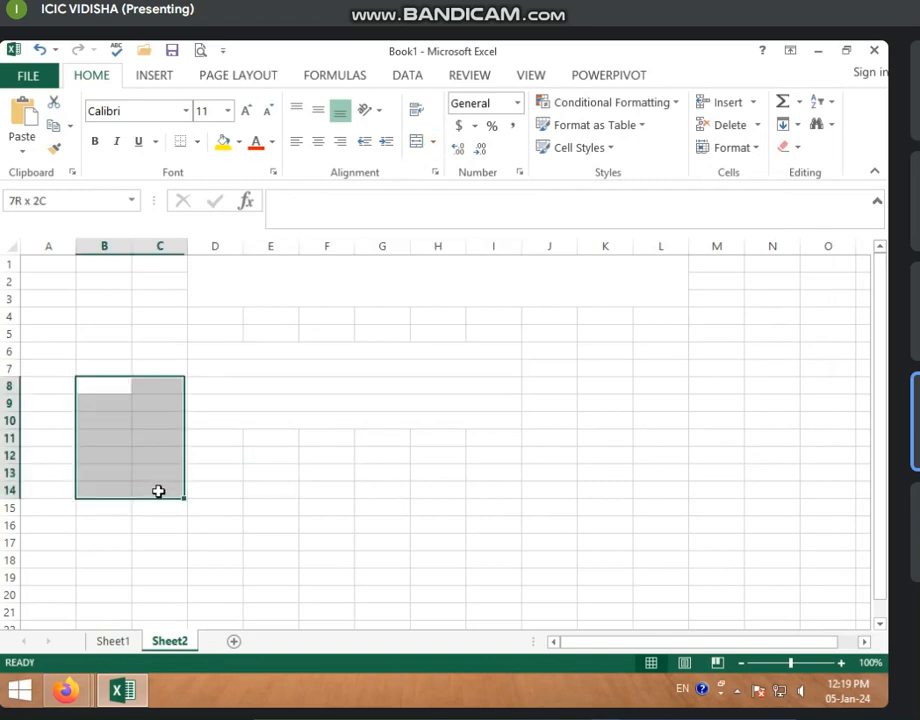
pyautogui.click(432, 141)
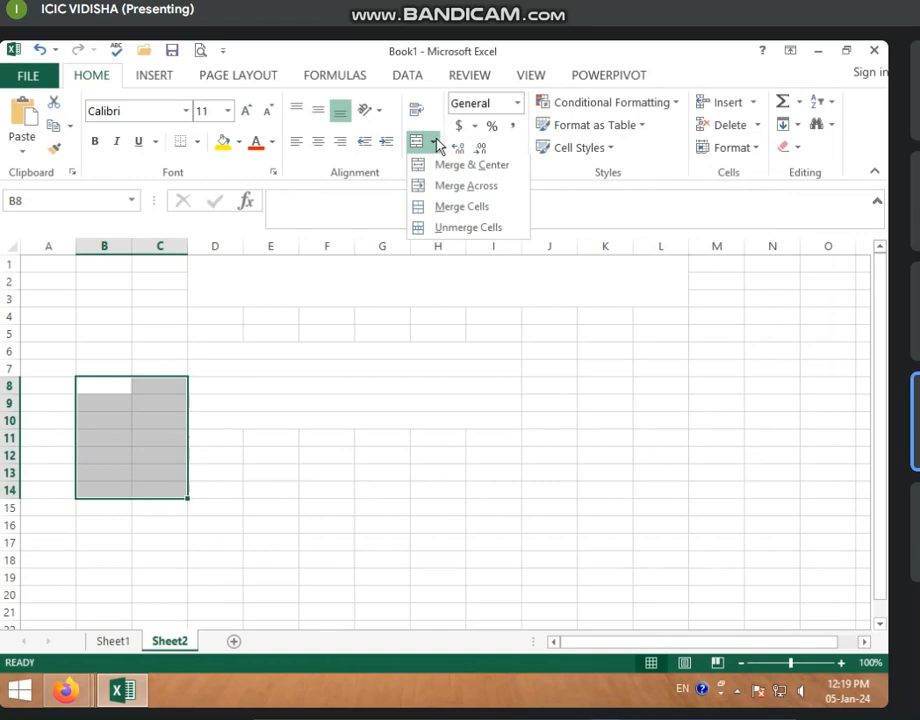
pyautogui.click(472, 211)
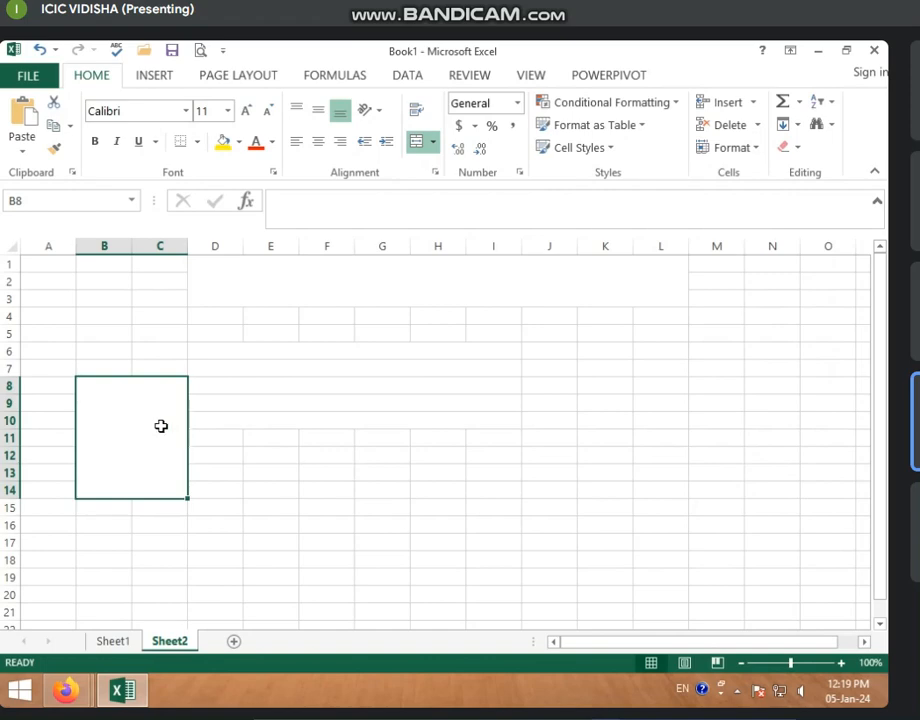
pyautogui.click(331, 472)
# Unmerge the large merged block D1:L3 back into individual cells.
pyautogui.click(252, 264)
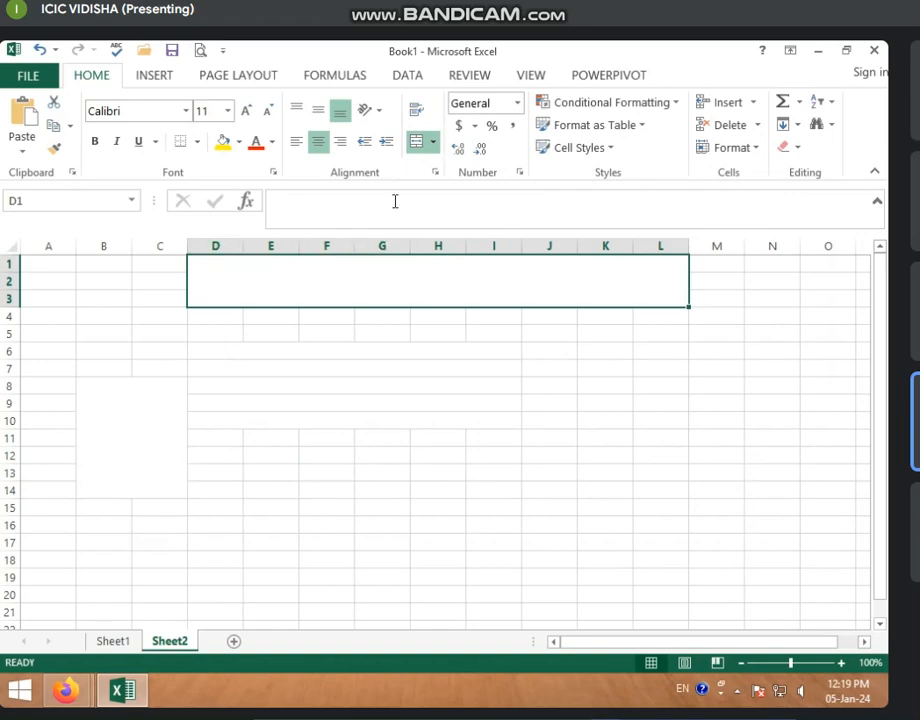
pyautogui.click(432, 143)
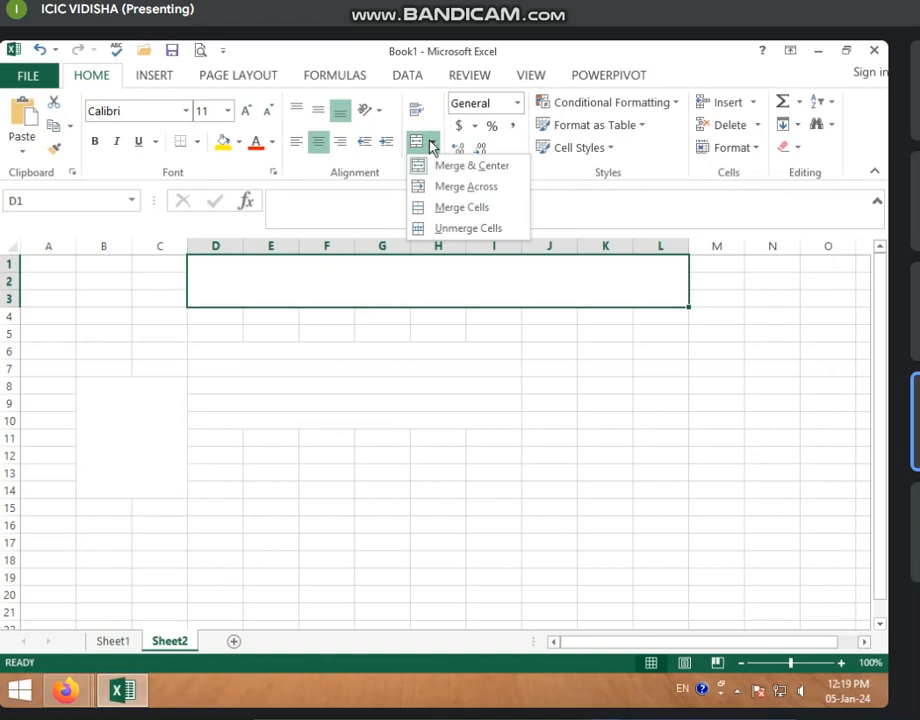
pyautogui.click(466, 230)
pyautogui.click(324, 317)
pyautogui.click(290, 288)
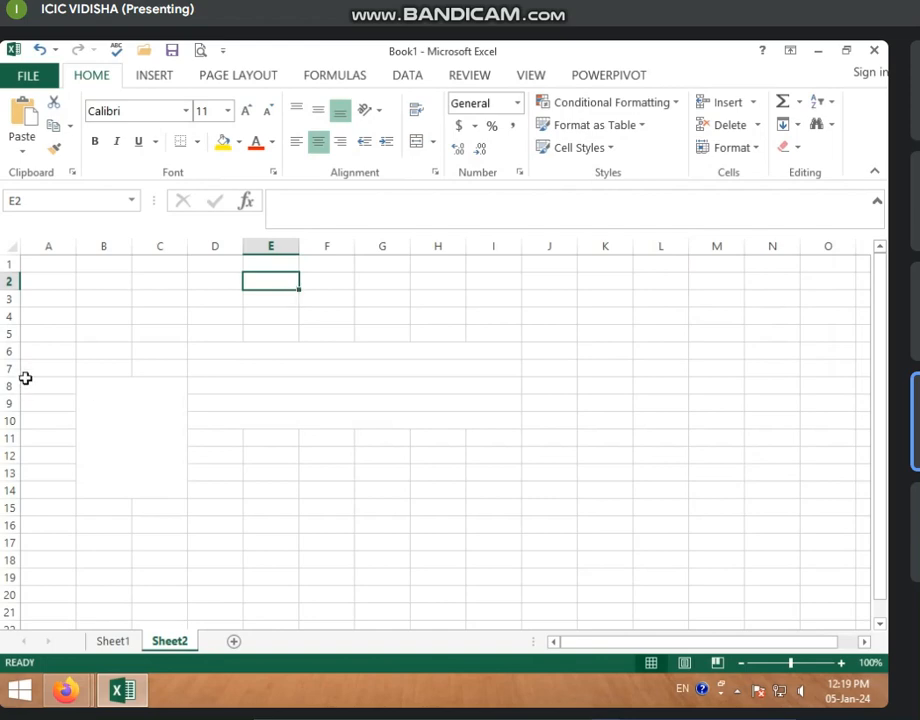
# Unmerge all remaining merged cells within the range A4:L17.
pyautogui.moveTo(49, 314); pyautogui.dragTo(663, 534)
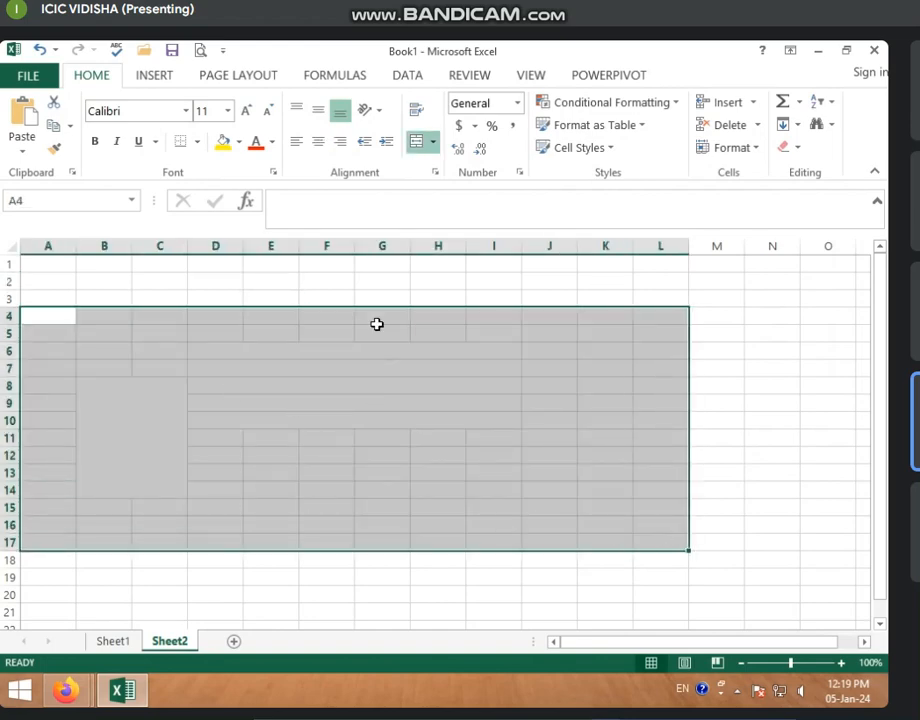
pyautogui.click(432, 143)
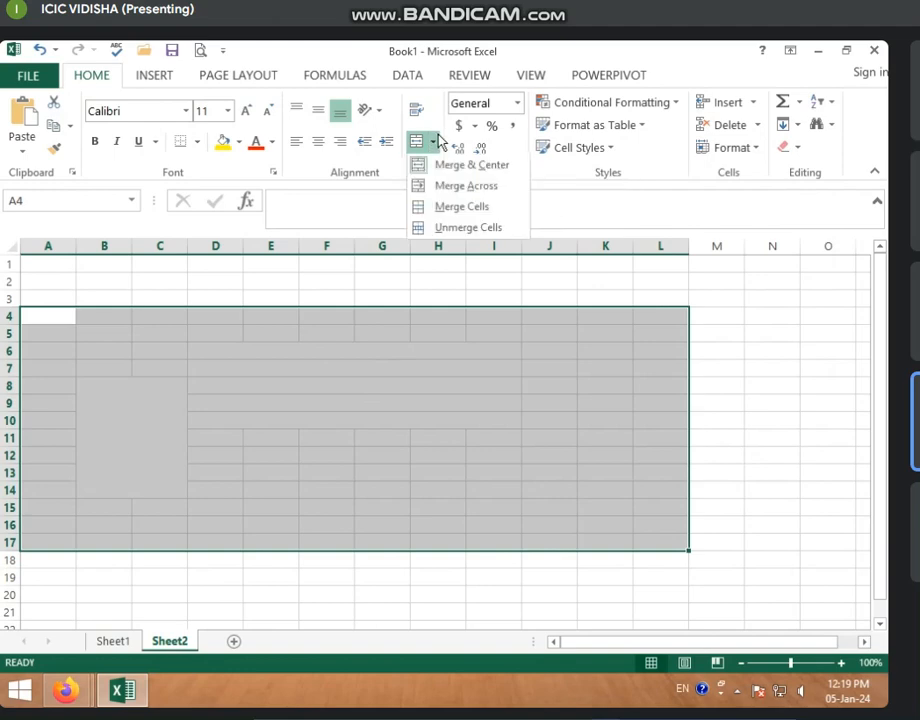
pyautogui.click(460, 229)
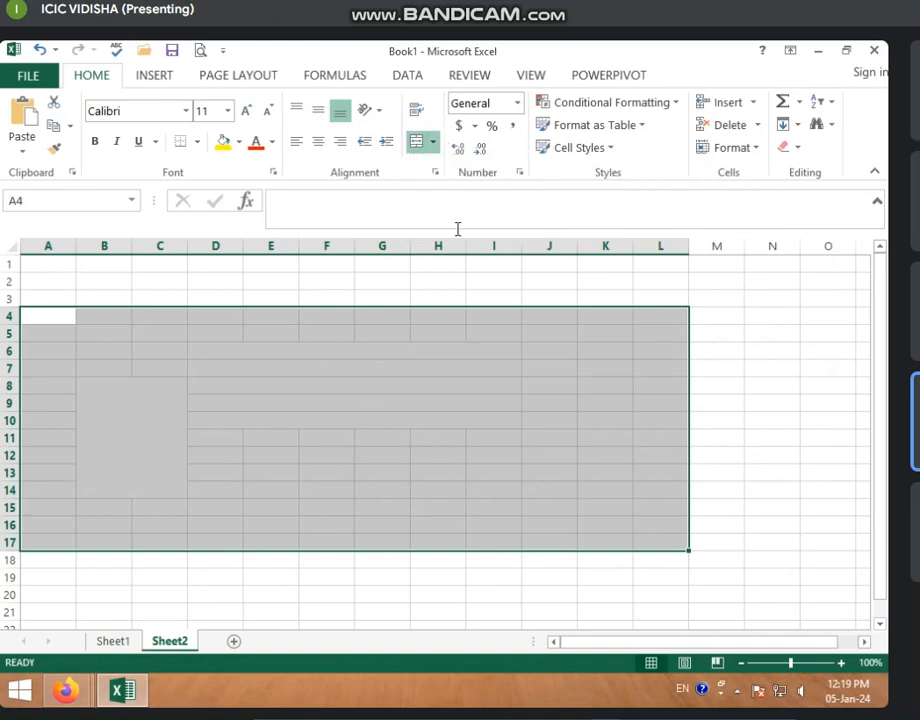
pyautogui.click(270, 368)
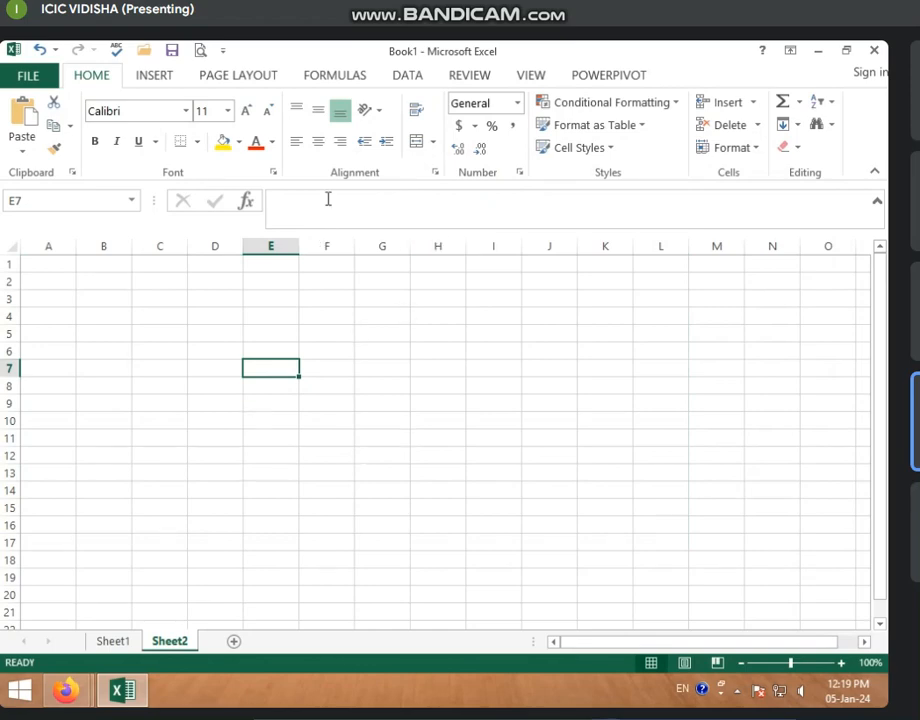
pyautogui.click(409, 400)
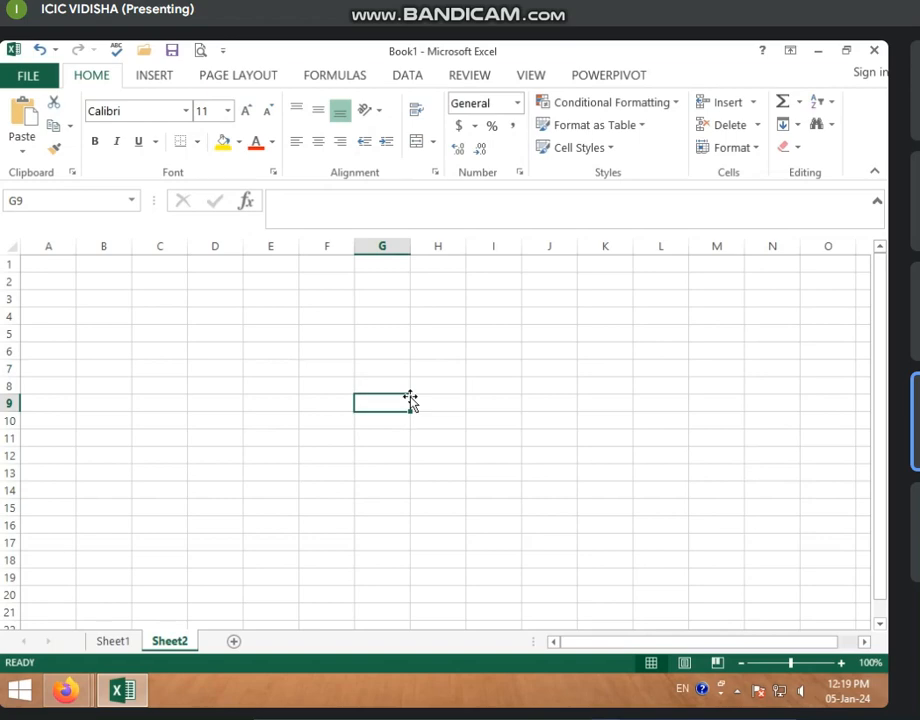
pyautogui.click(257, 419)
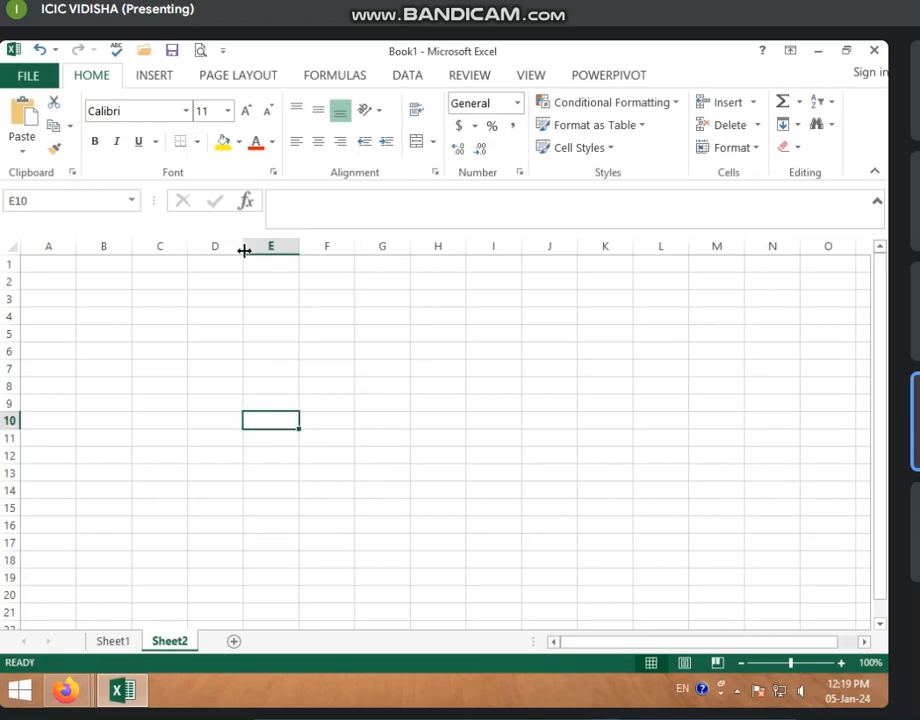
# Widen column D to about twice its width, and enter HKJHKJH in D3 and 465465 in D4.
pyautogui.moveTo(244, 251); pyautogui.dragTo(303, 255)
pyautogui.click(261, 300)
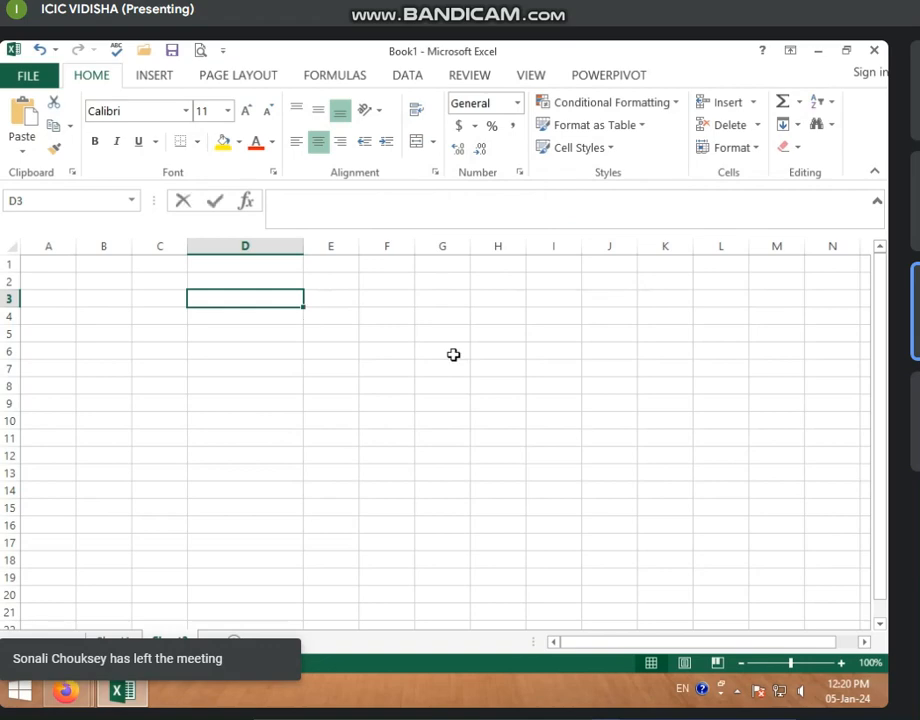
pyautogui.write('HKJHKJH')
pyautogui.press('Return')
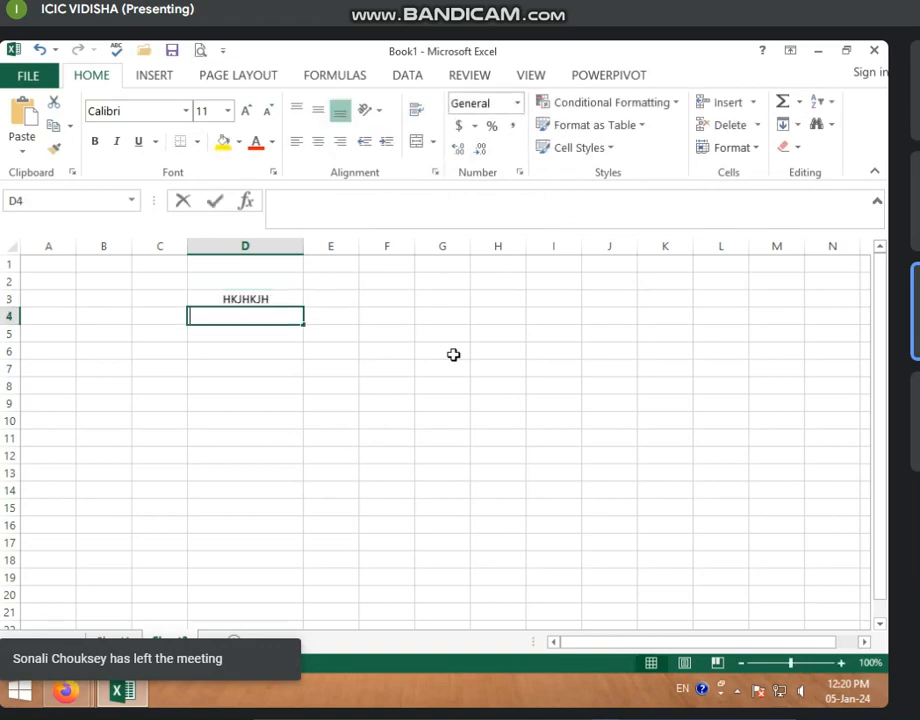
pyautogui.write('465465')
pyautogui.press('Return')
pyautogui.press('Return')
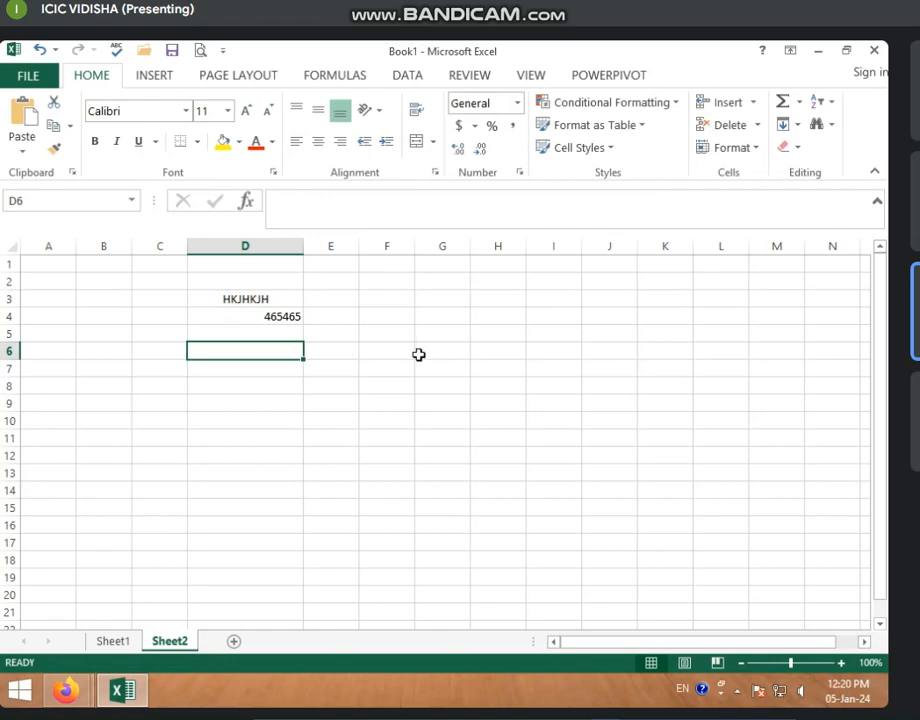
pyautogui.click(281, 311)
pyautogui.click(244, 298)
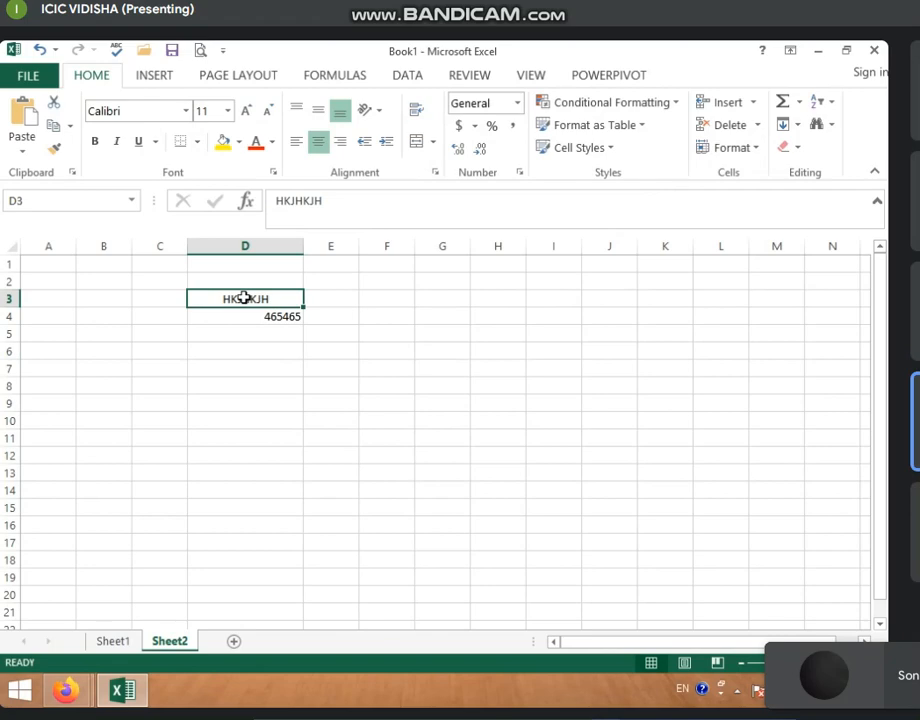
pyautogui.click(257, 322)
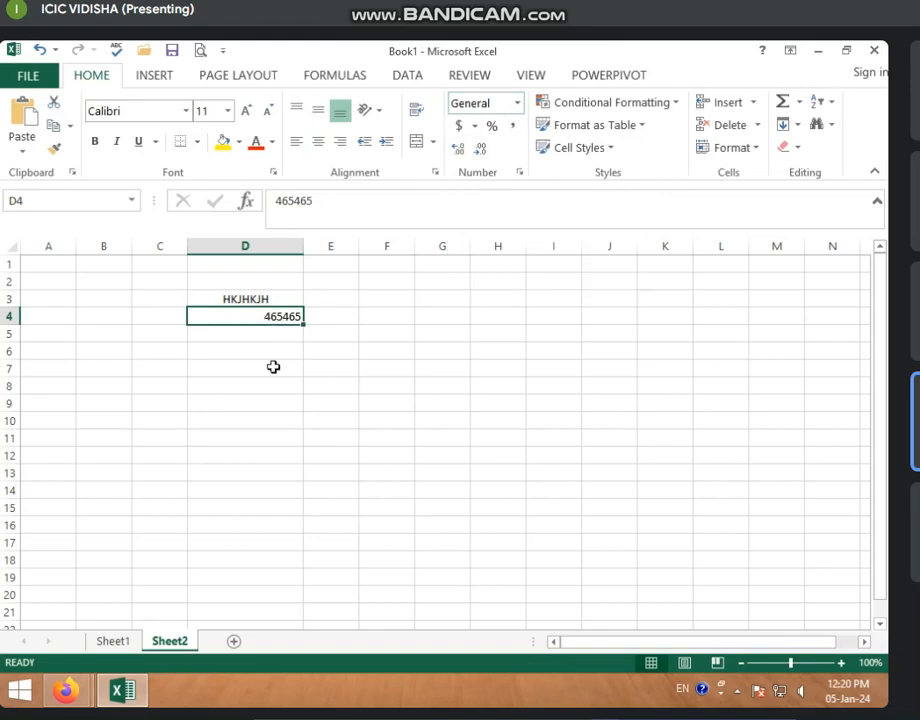
# Apply the Number format to the whole of column C.
pyautogui.click(170, 247)
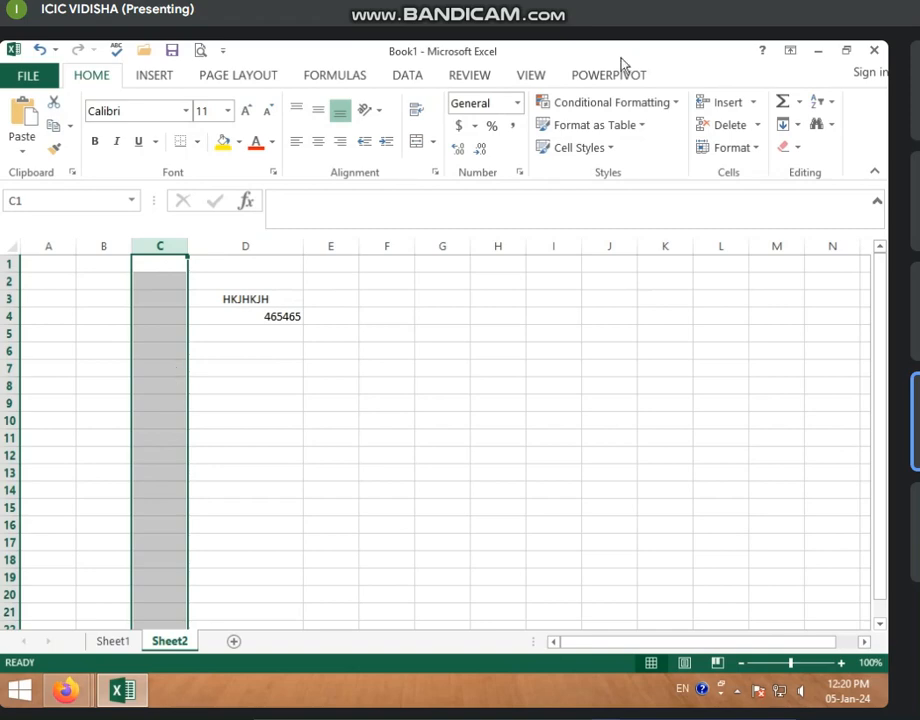
pyautogui.click(517, 103)
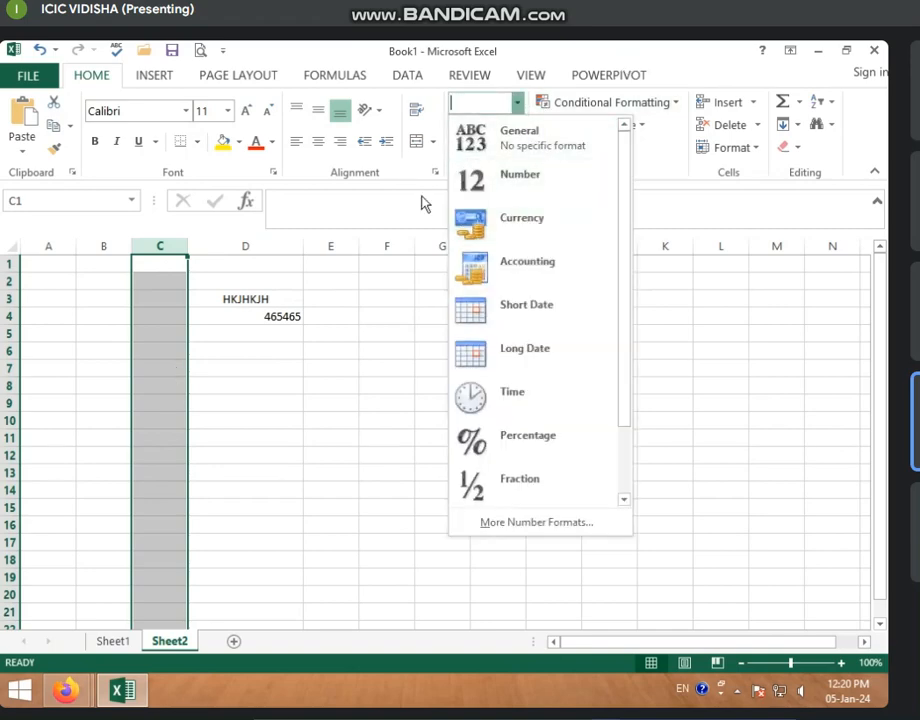
pyautogui.click(510, 188)
pyautogui.moveTo(178, 278); pyautogui.dragTo(160, 408)
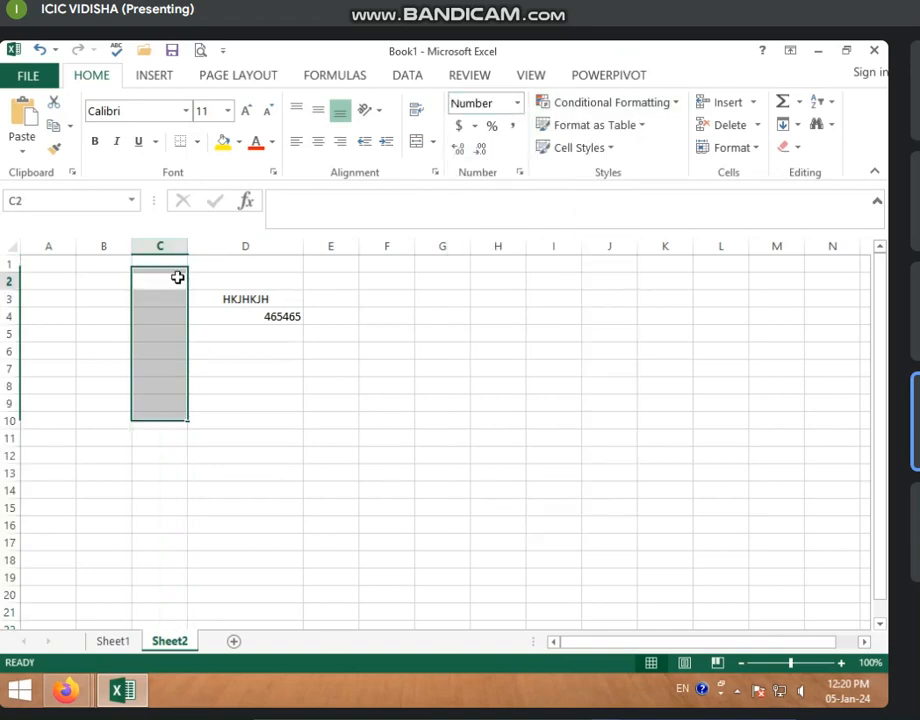
pyautogui.click(178, 278)
pyautogui.click(172, 301)
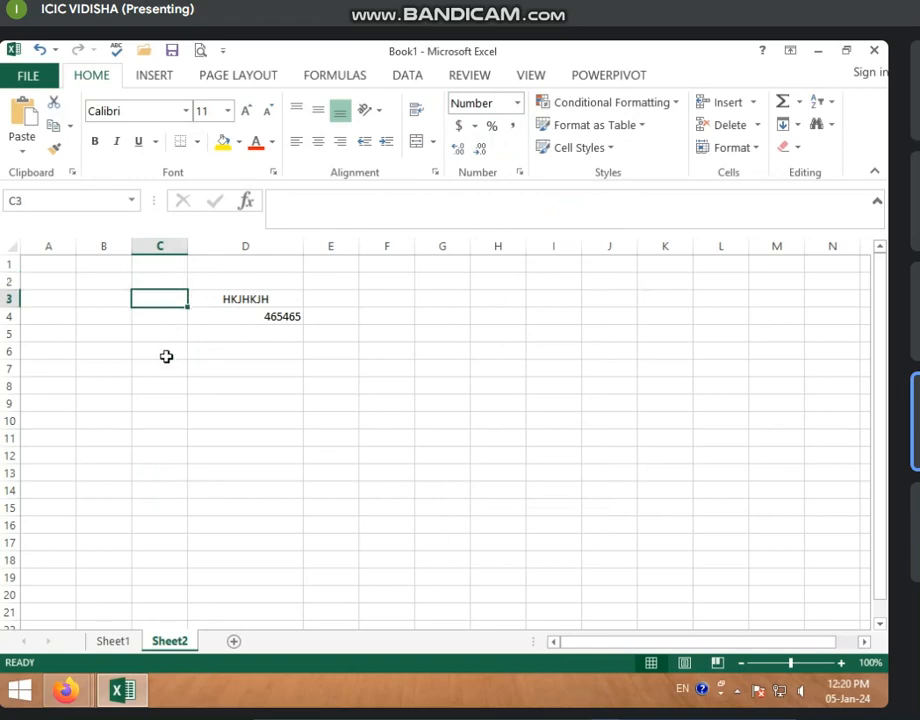
pyautogui.write('4')
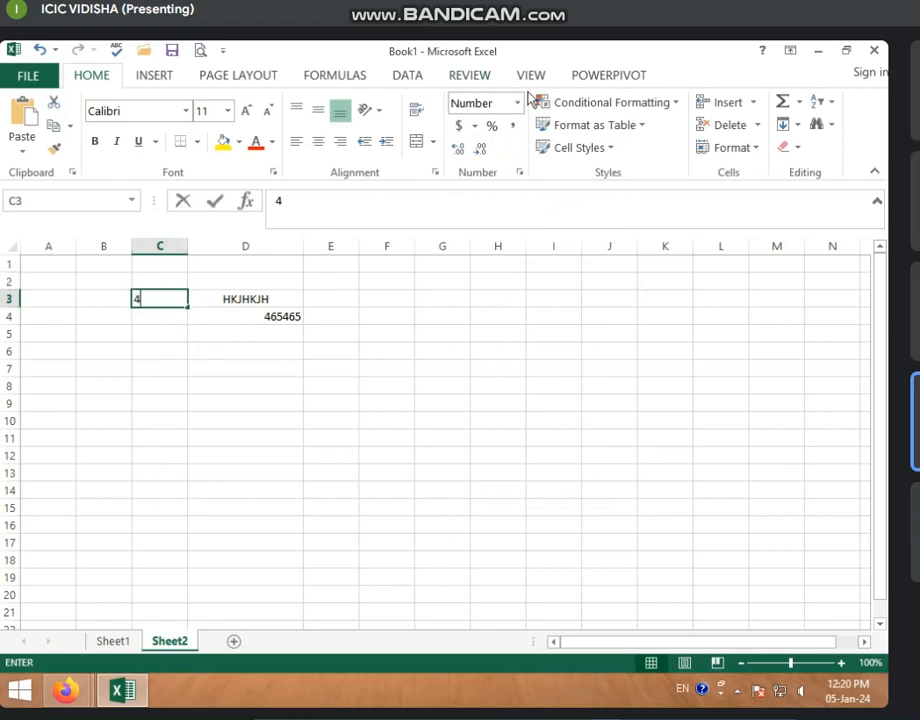
pyautogui.write('54654314654')
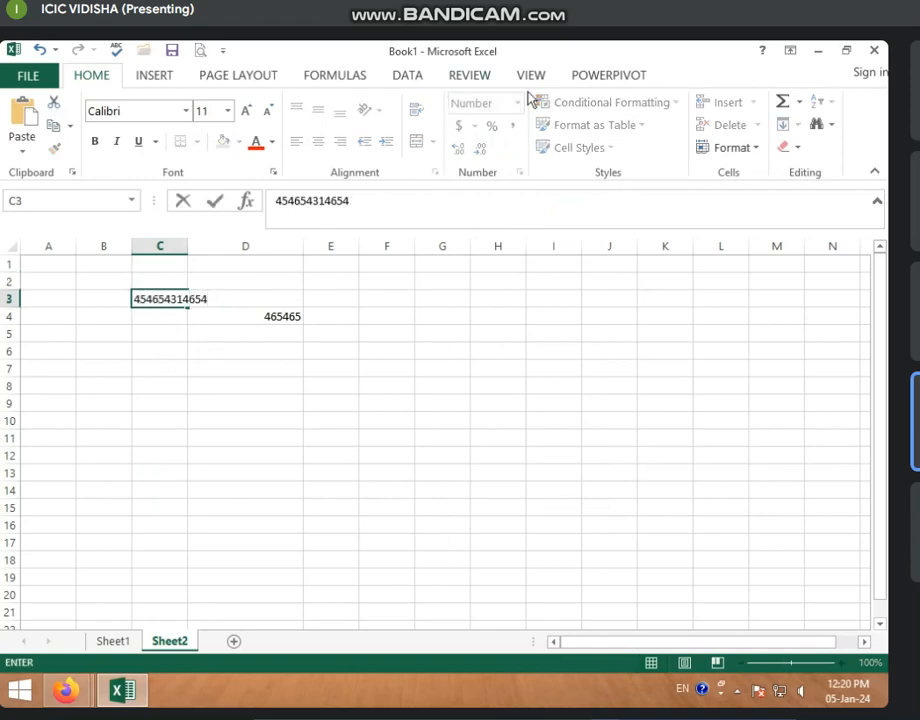
pyautogui.press('Return')
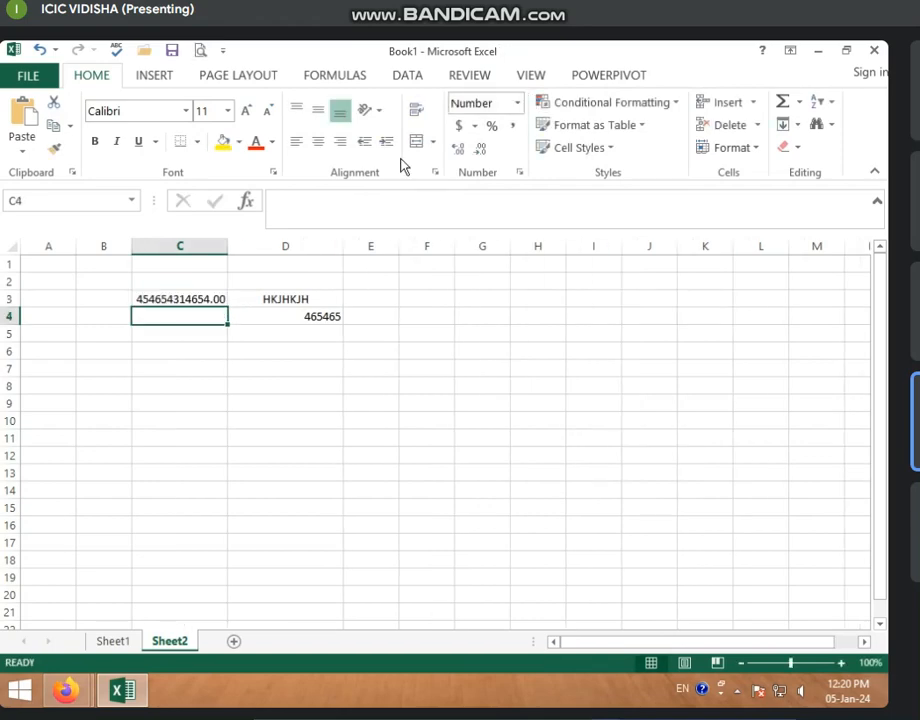
pyautogui.click(225, 300)
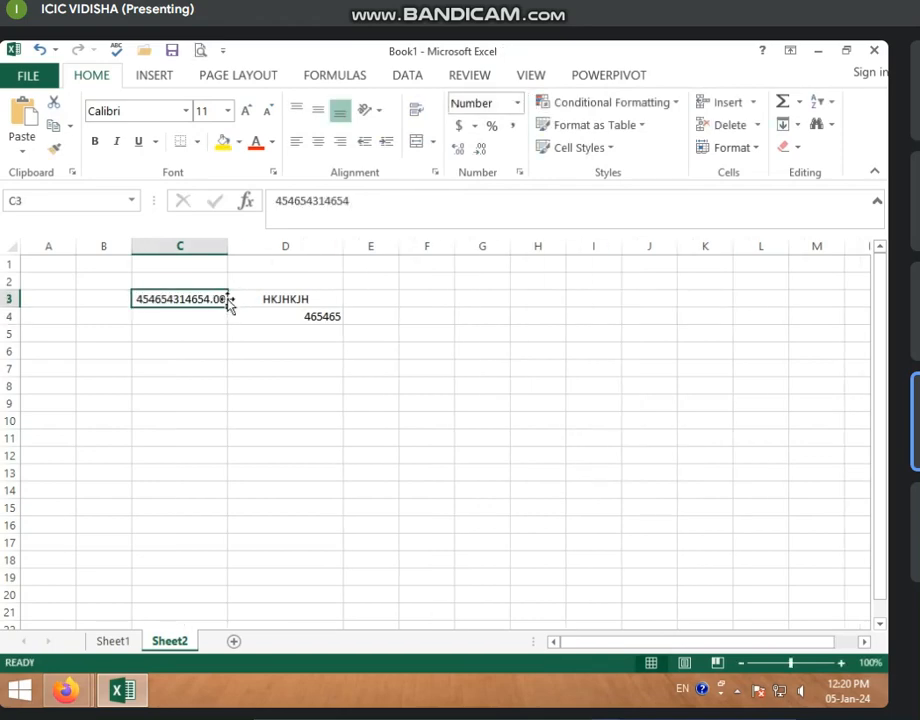
pyautogui.click(396, 195)
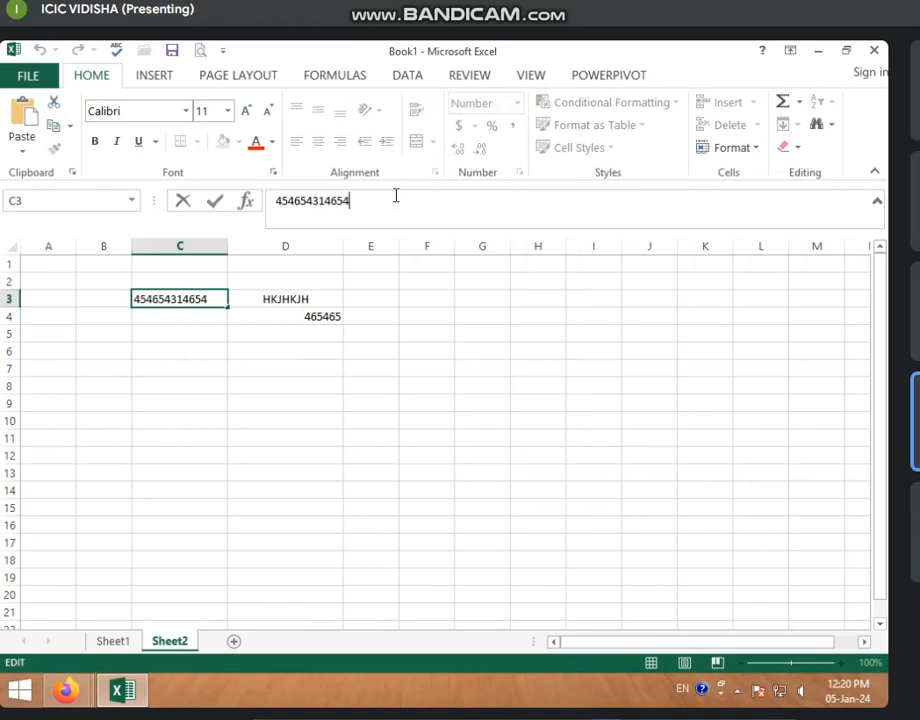
pyautogui.write('465465465456465')
pyautogui.hotkey('ctrl', 'Return')
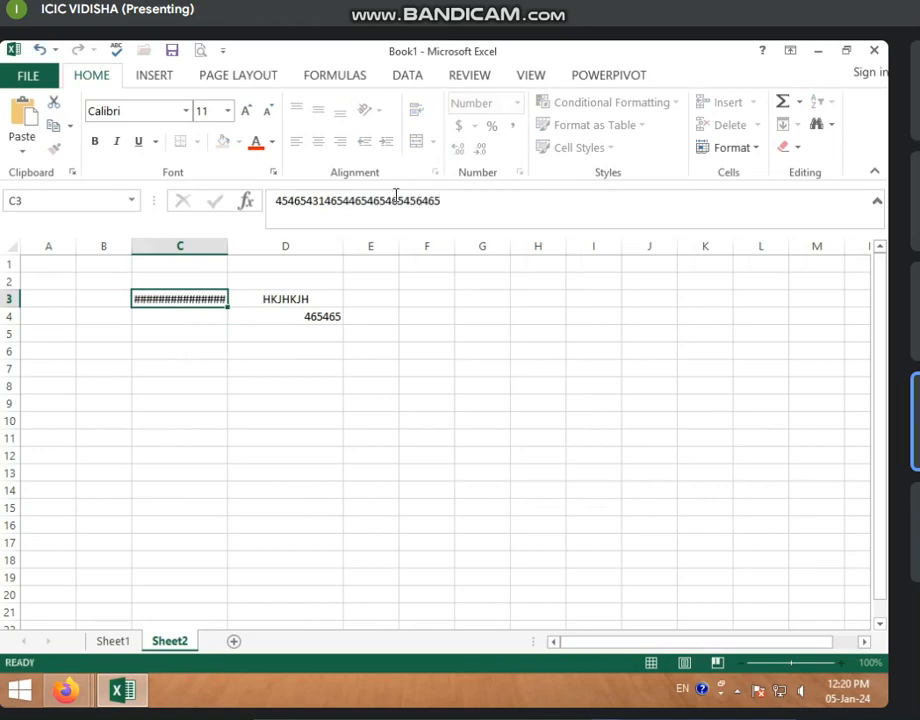
pyautogui.press('Return')
pyautogui.click(190, 304)
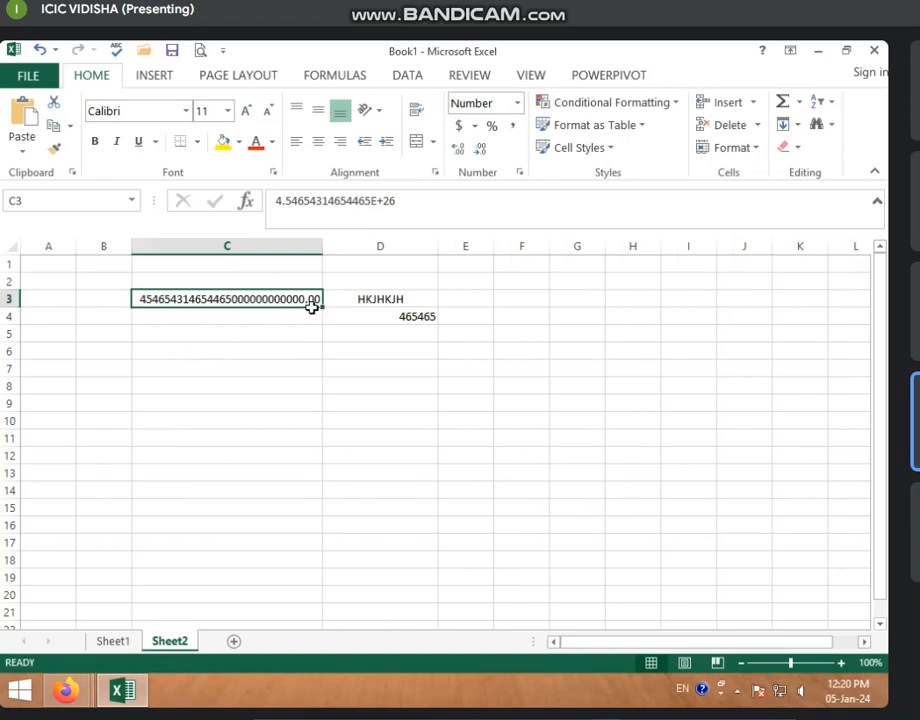
# Enter the number 452 in cell C5 and the text JHGJHGJHG in cell C6.
pyautogui.click(276, 333)
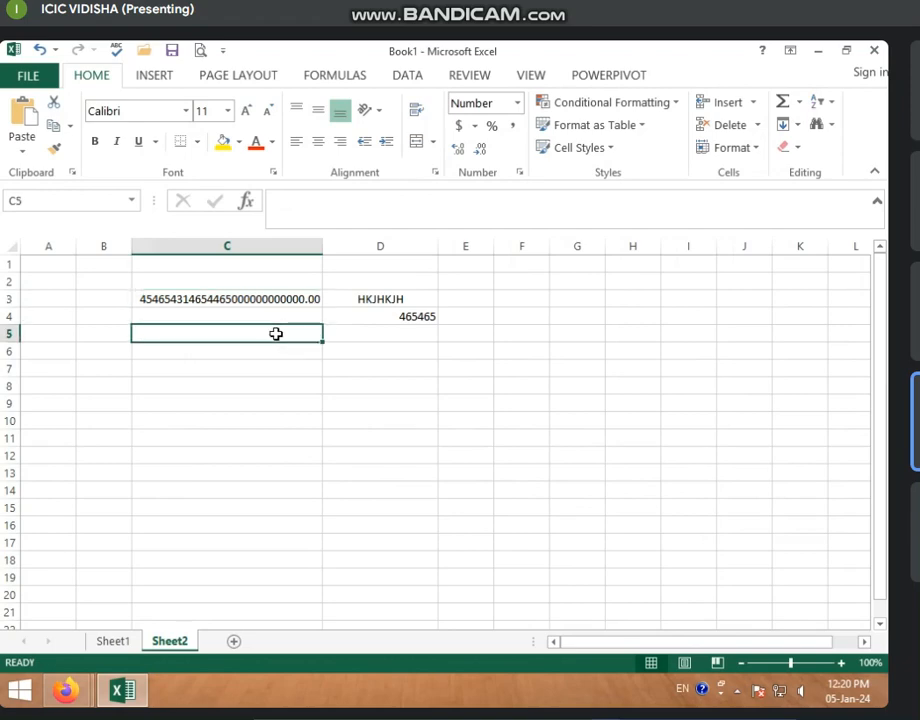
pyautogui.write('452')
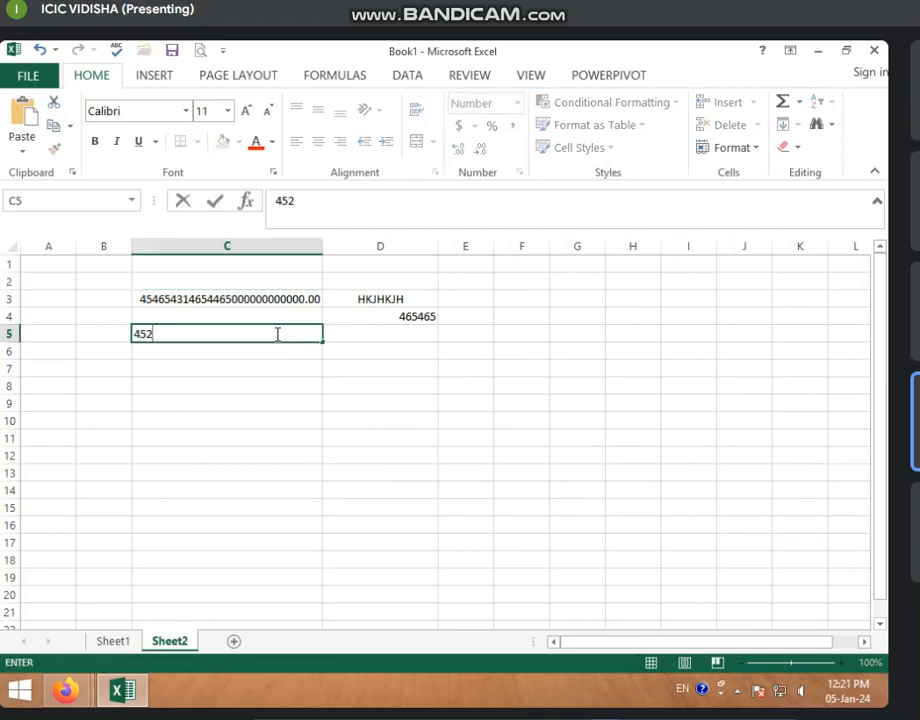
pyautogui.press('Return')
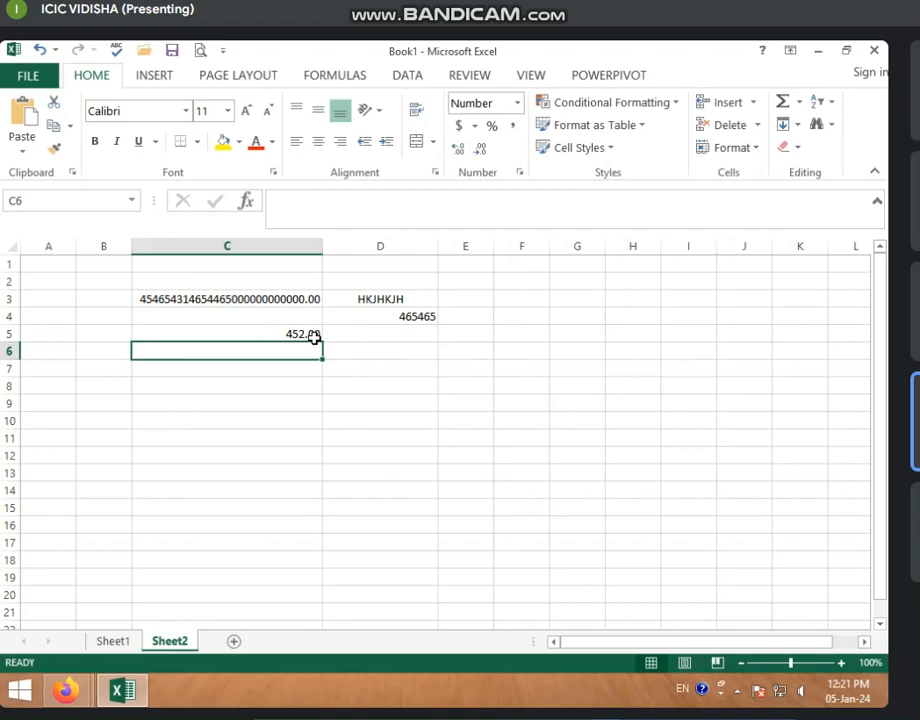
pyautogui.click(314, 336)
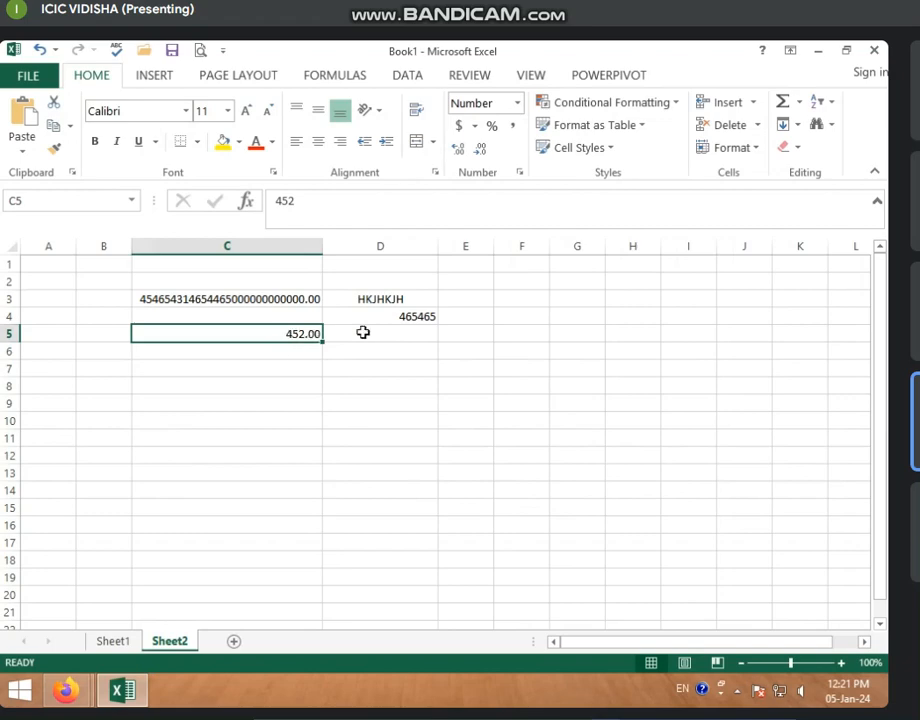
pyautogui.click(274, 362)
pyautogui.click(278, 353)
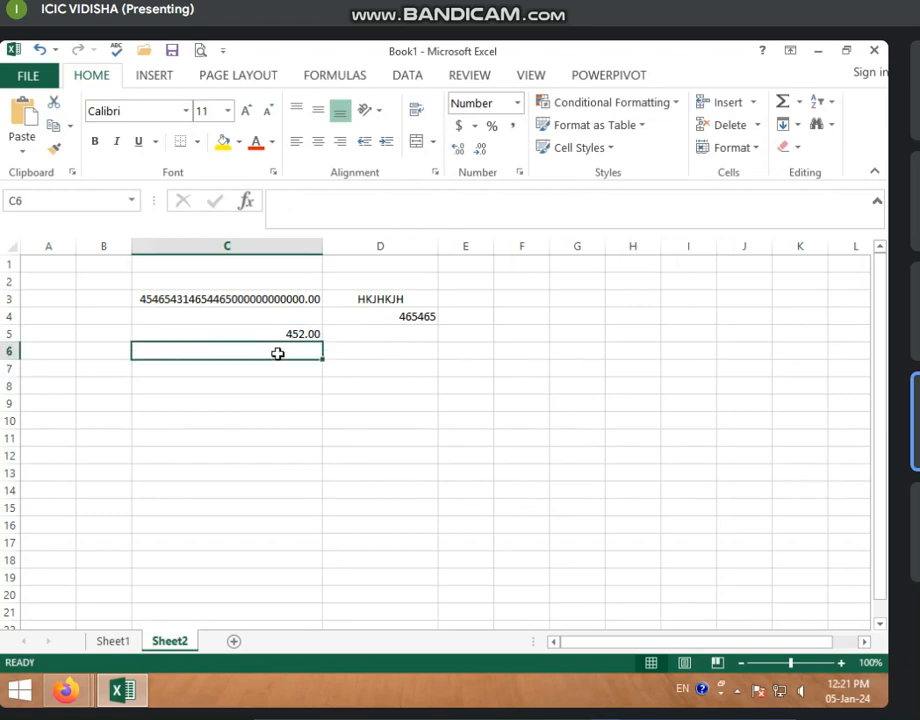
pyautogui.write('JHGJHGJHG')
pyautogui.press('Return')
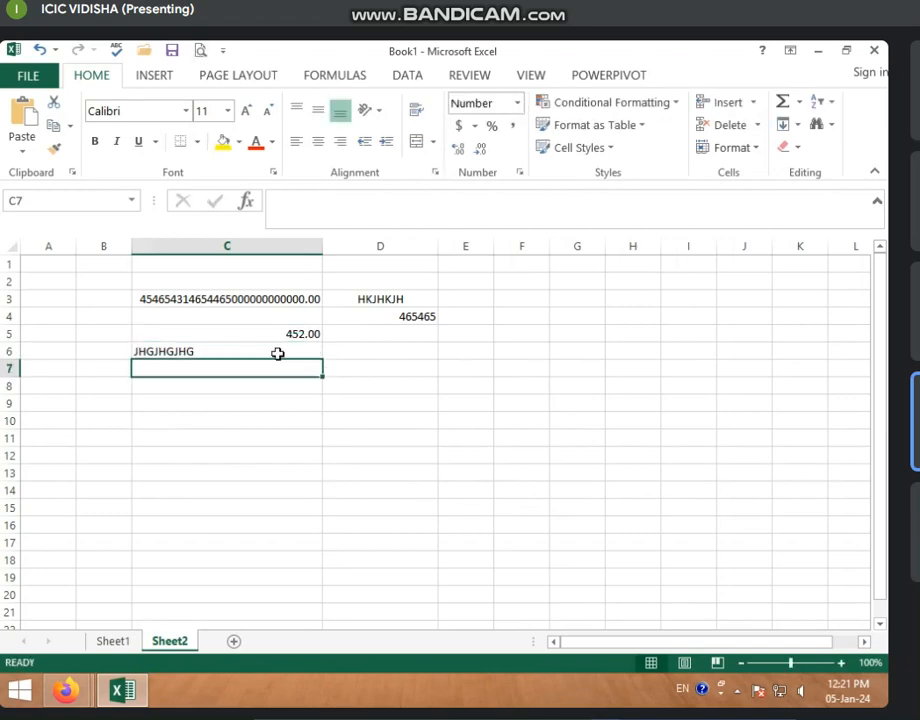
pyautogui.click(241, 352)
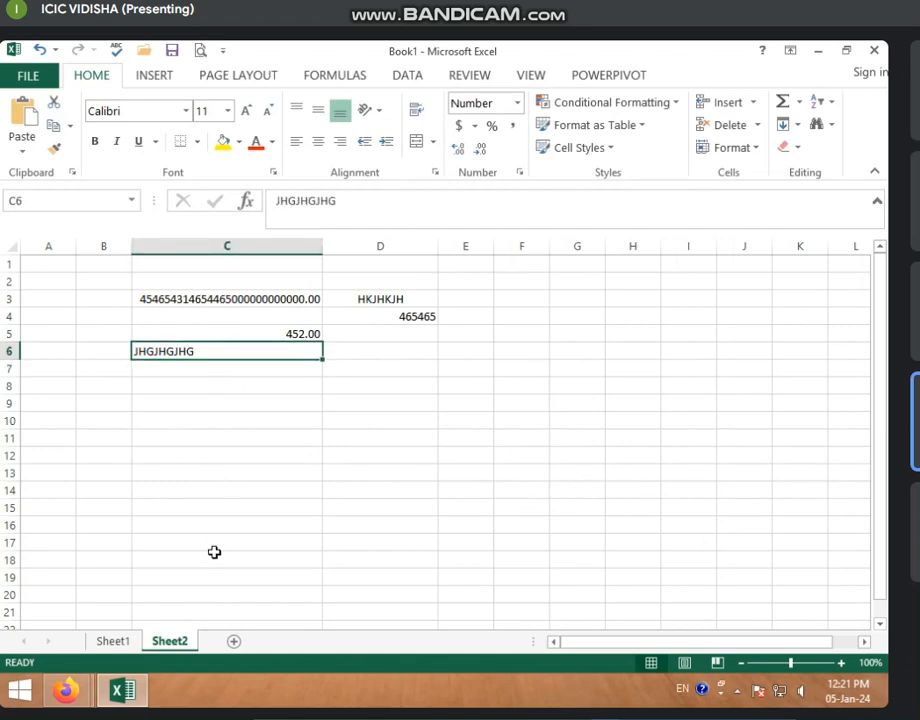
# Apply the Number format to cell D4.
pyautogui.click(390, 403)
pyautogui.click(352, 318)
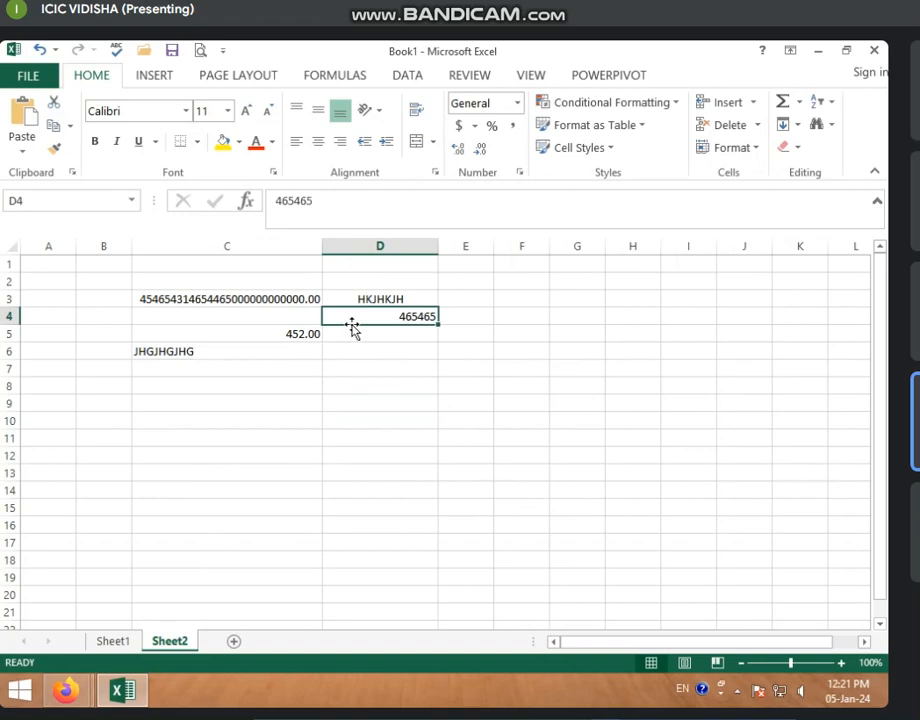
pyautogui.click(518, 103)
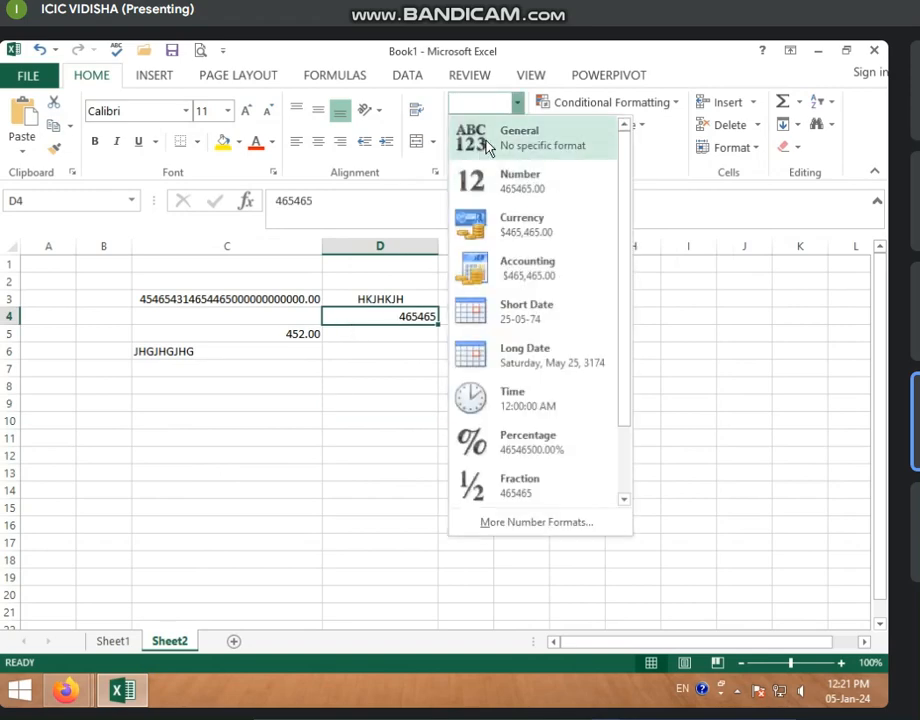
pyautogui.click(535, 183)
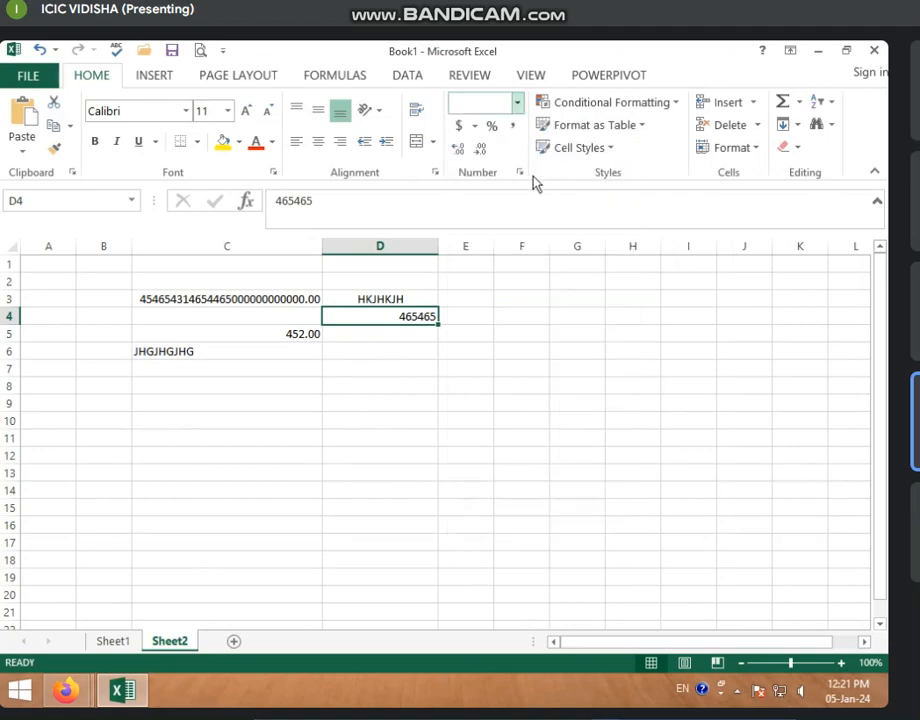
# Apply the Number format to the whole of column E and enter 500 in cell E4.
pyautogui.click(479, 242)
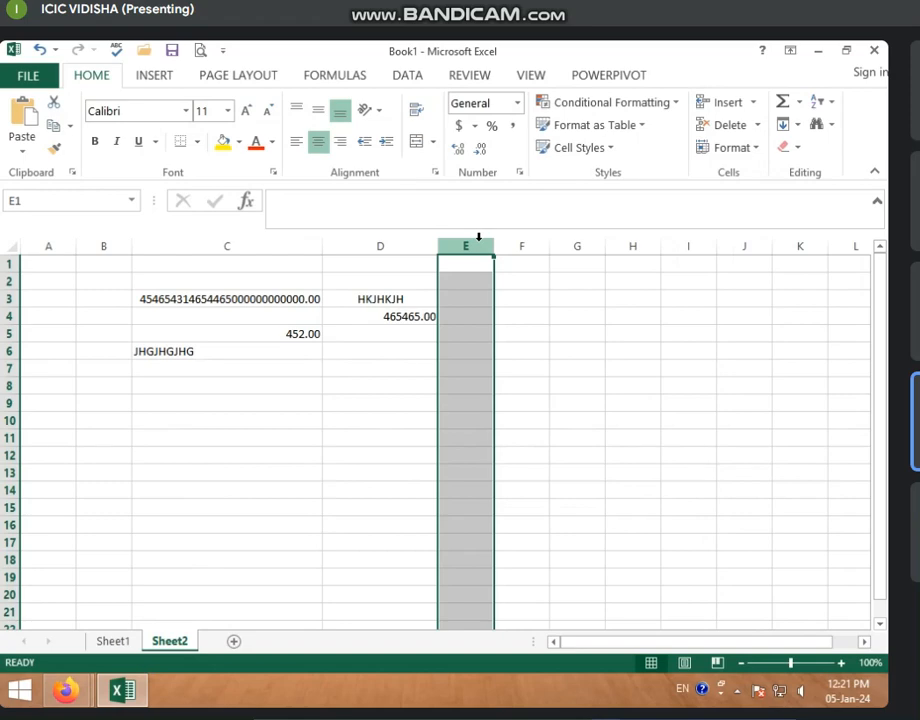
pyautogui.click(517, 103)
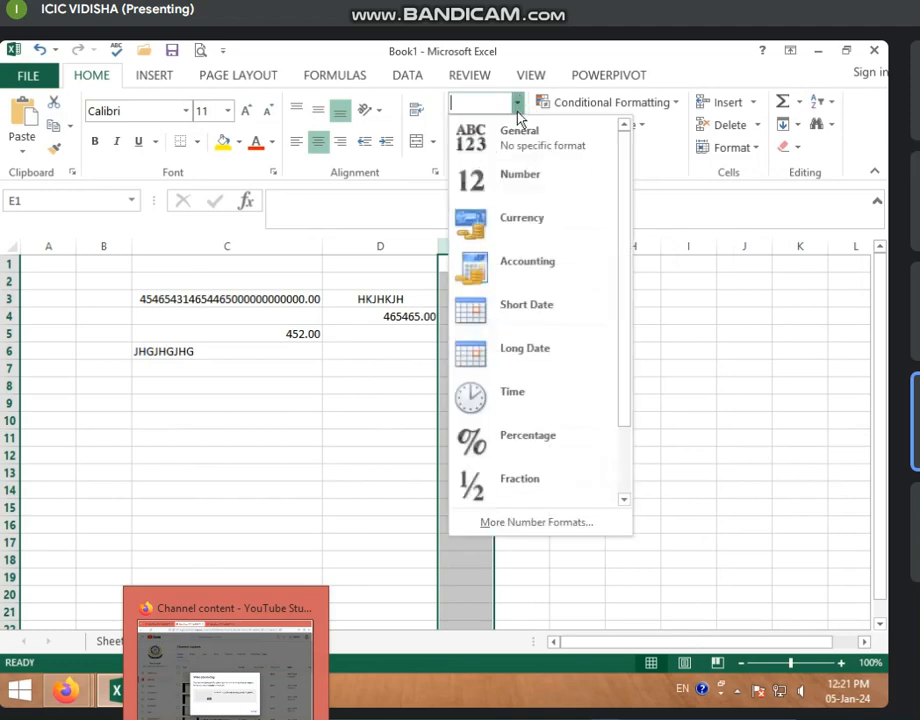
pyautogui.click(505, 185)
pyautogui.click(468, 317)
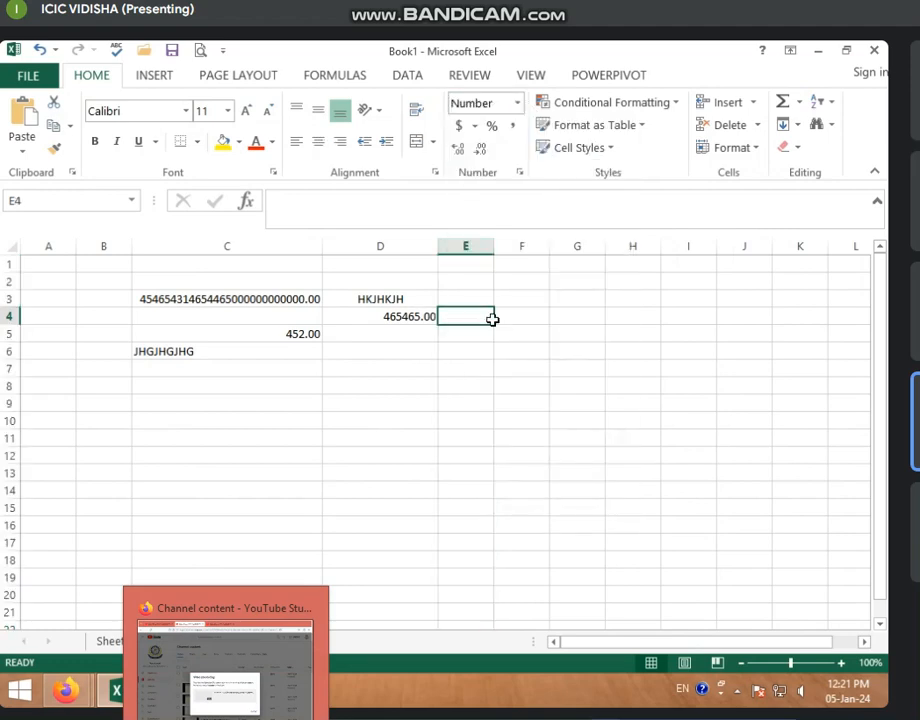
pyautogui.write('500')
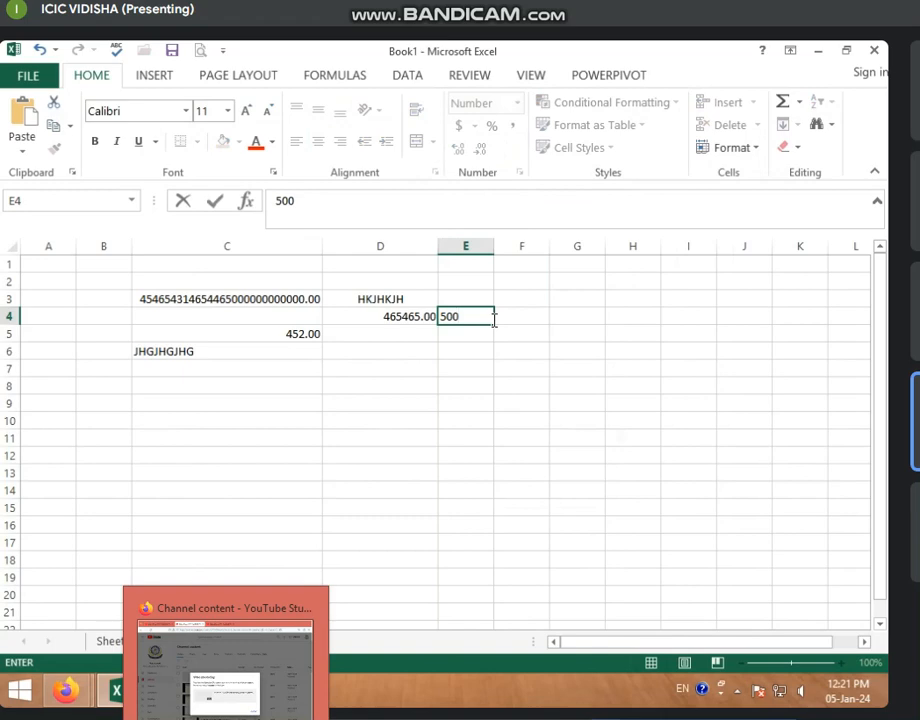
pyautogui.press('Return')
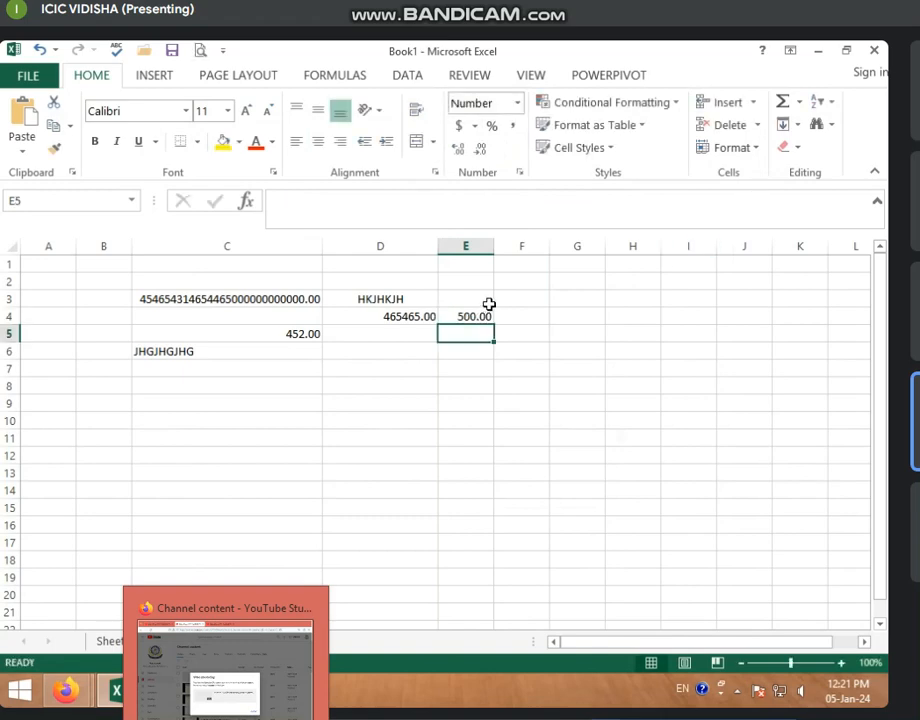
# Apply the Currency format to cell E4.
pyautogui.click(511, 100)
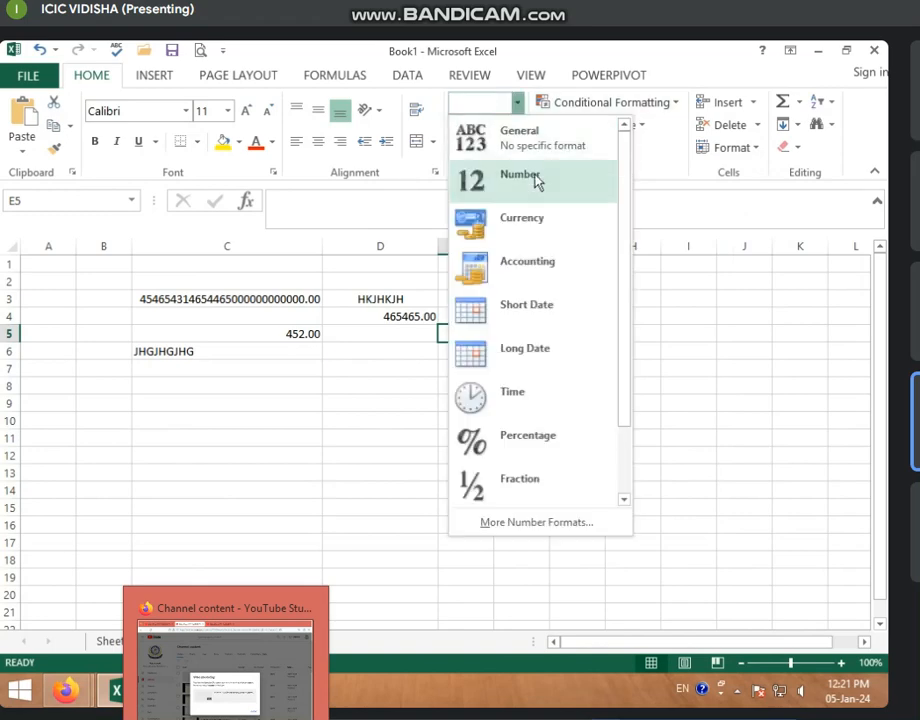
pyautogui.click(382, 352)
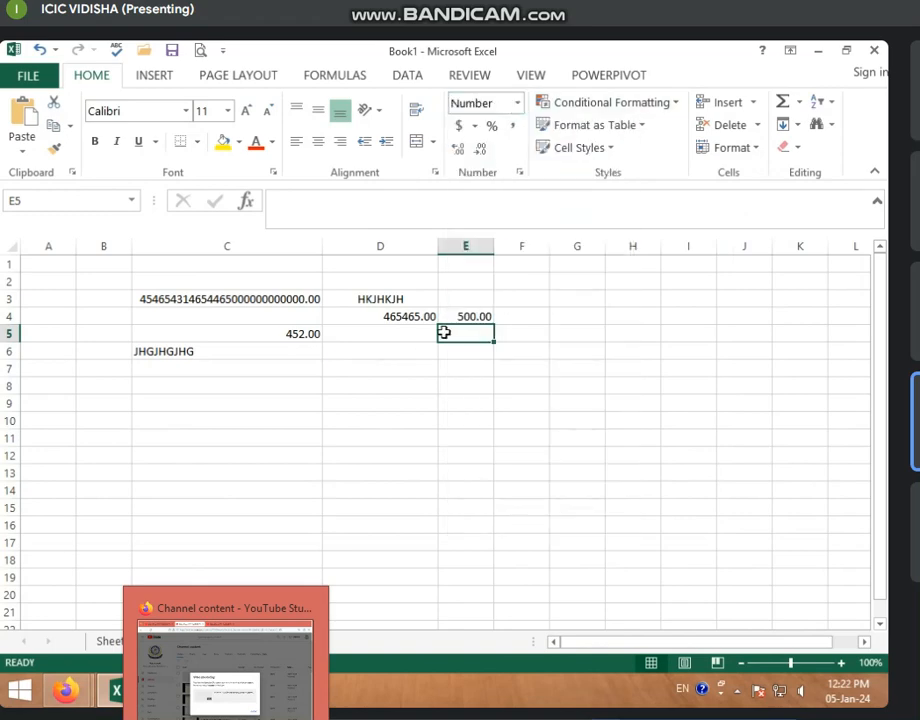
pyautogui.click(458, 316)
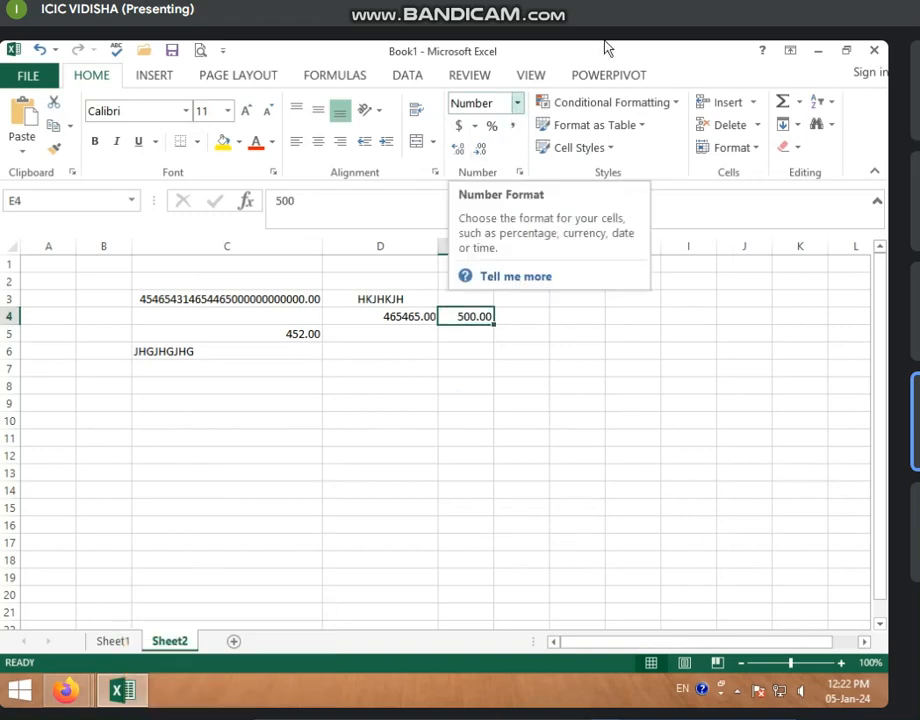
pyautogui.click(517, 103)
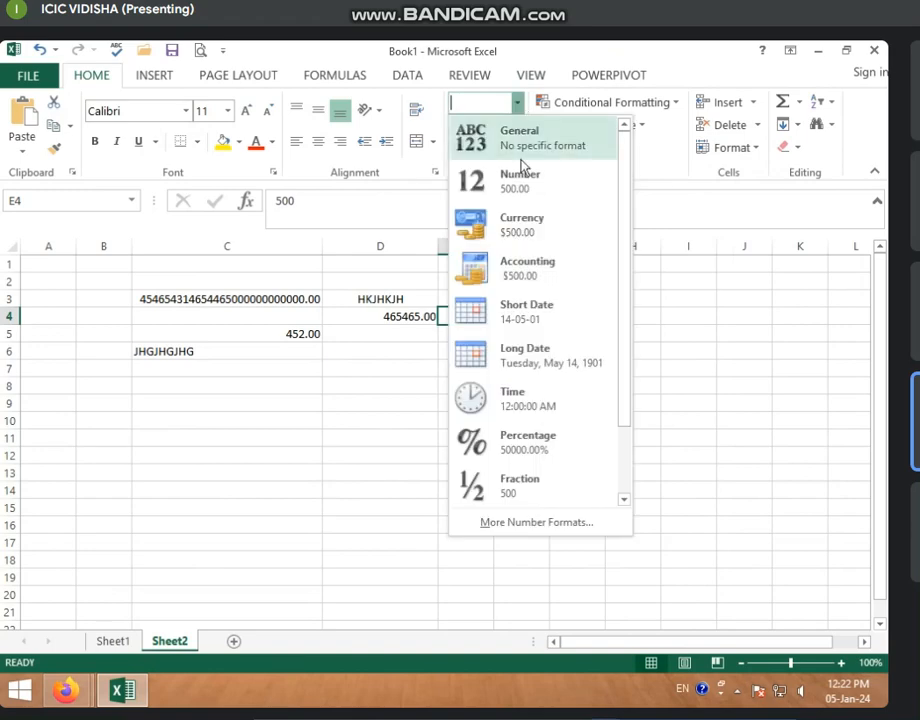
pyautogui.click(524, 236)
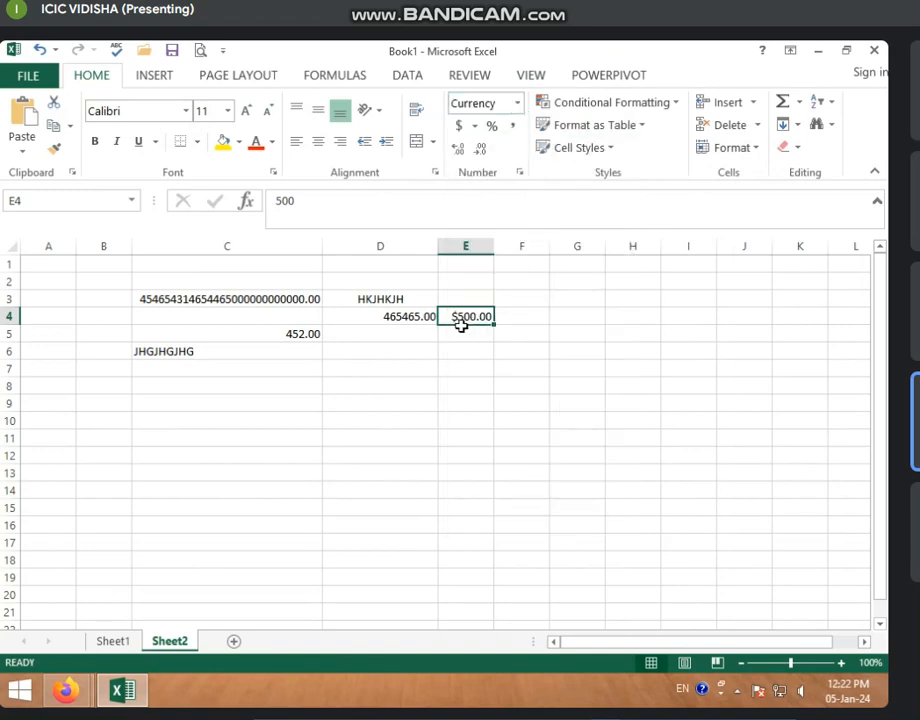
# Zoom the worksheet to 150% and apply the Accounting format to cell E4.
pyautogui.click(841, 663)
pyautogui.click(841, 663)
pyautogui.click(841, 663)
pyautogui.click(841, 663)
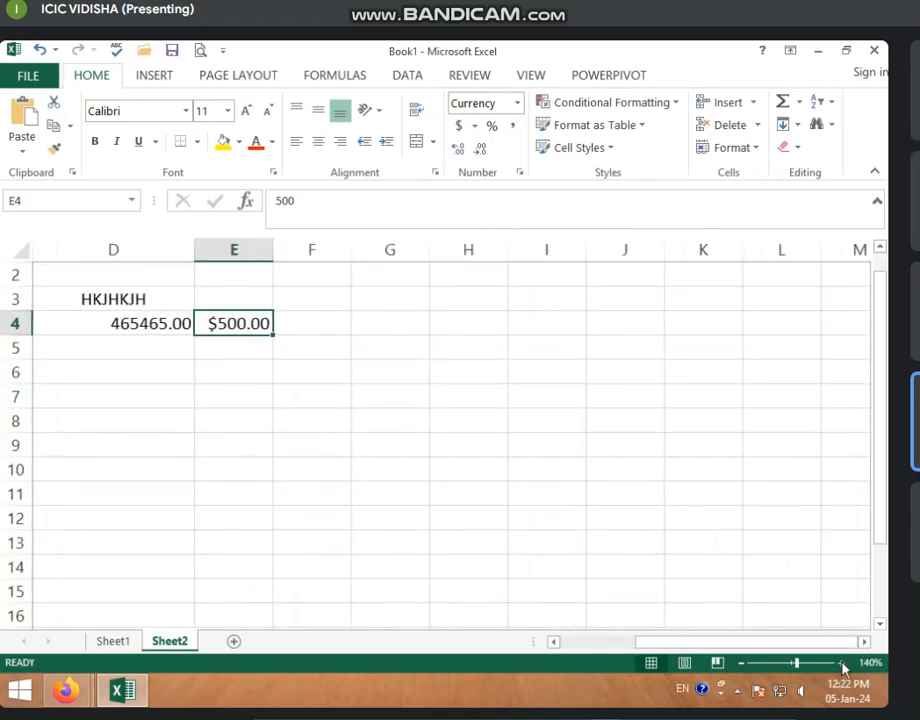
pyautogui.click(841, 663)
pyautogui.moveTo(717, 643); pyautogui.dragTo(630, 645)
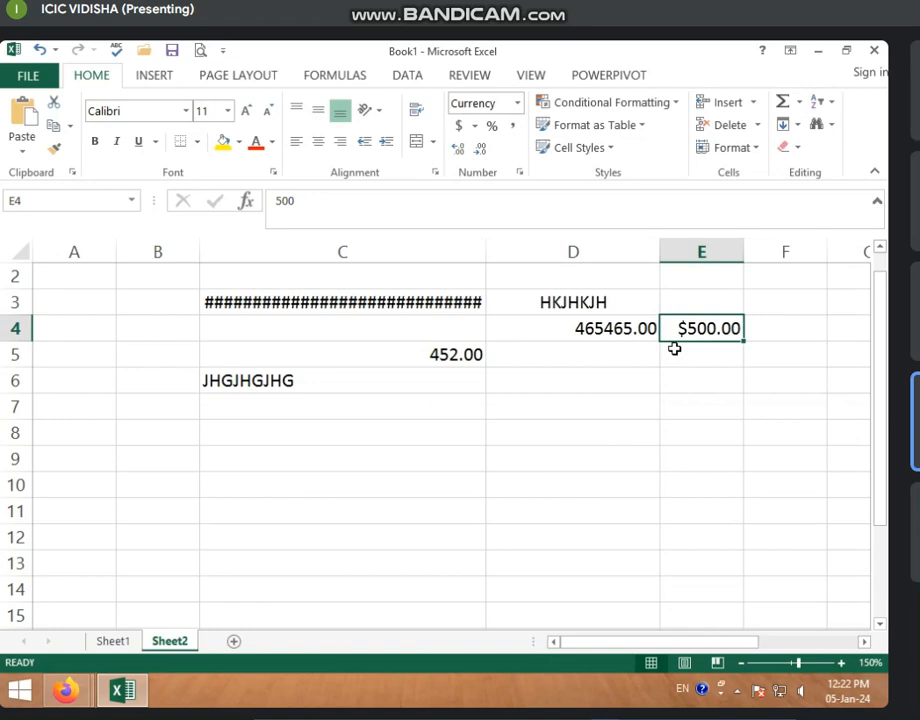
pyautogui.click(517, 103)
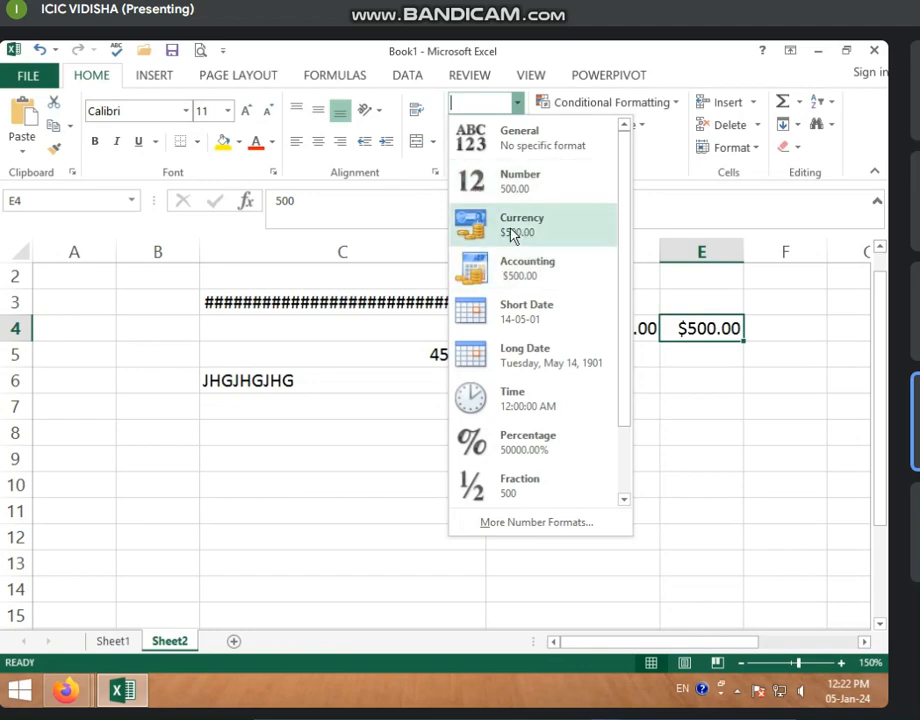
pyautogui.click(520, 279)
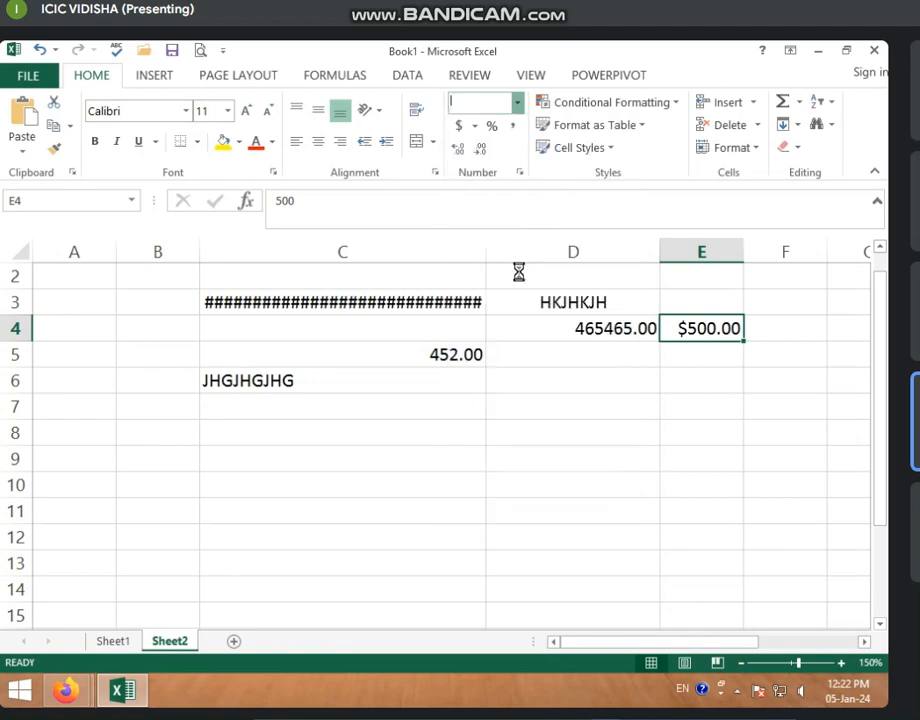
# Widen column E to about two and a half times its width.
pyautogui.click(739, 252)
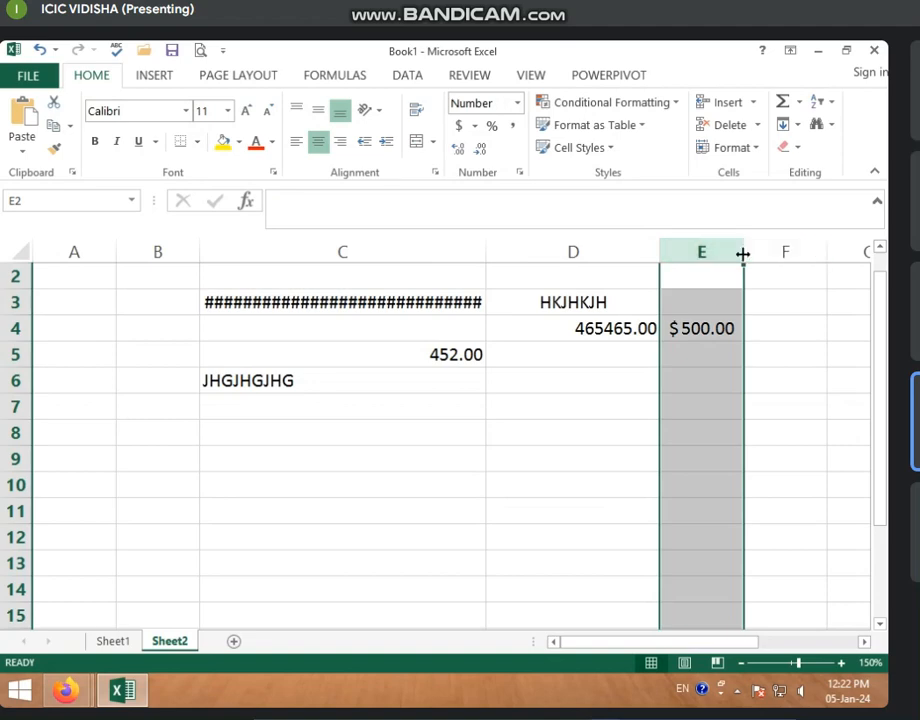
pyautogui.moveTo(743, 254); pyautogui.dragTo(871, 258)
pyautogui.click(706, 328)
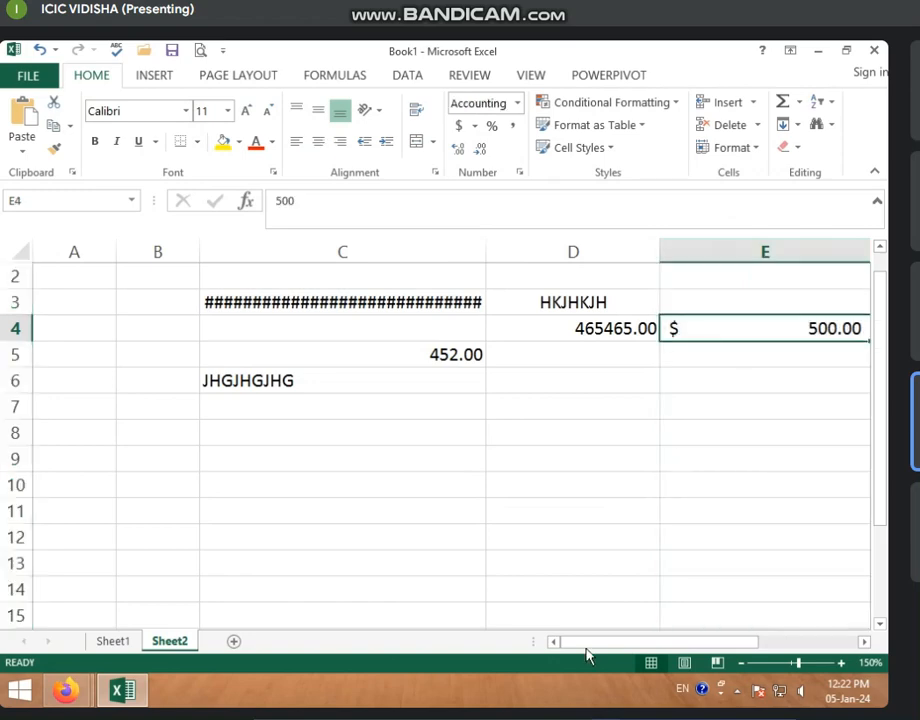
pyautogui.moveTo(587, 655); pyautogui.dragTo(645, 649)
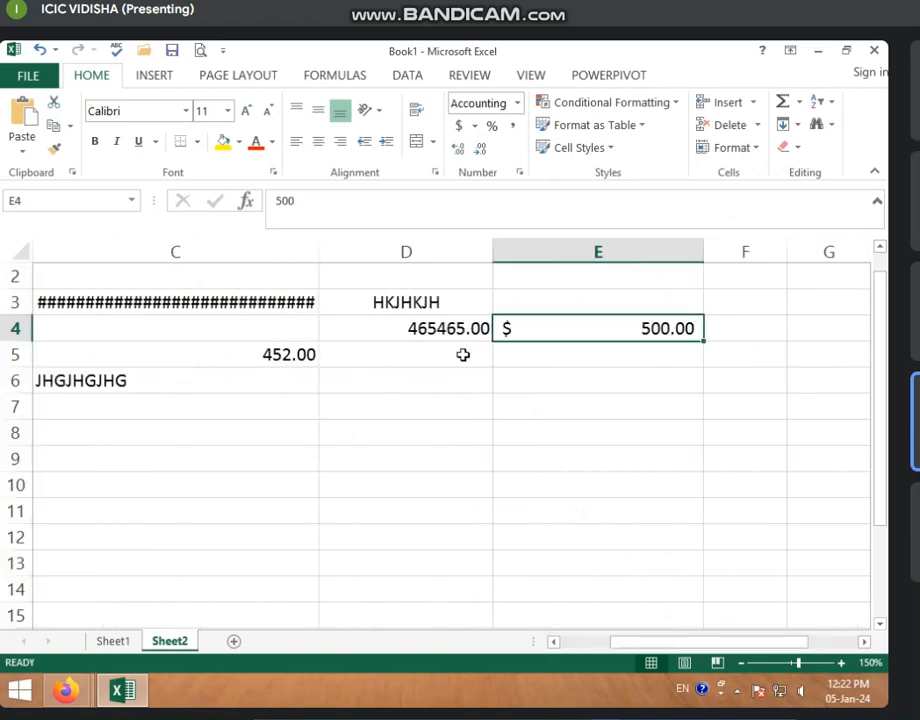
# Switch cell E4 to the Currency format and back to Accounting to compare the two.
pyautogui.click(517, 104)
pyautogui.click(495, 230)
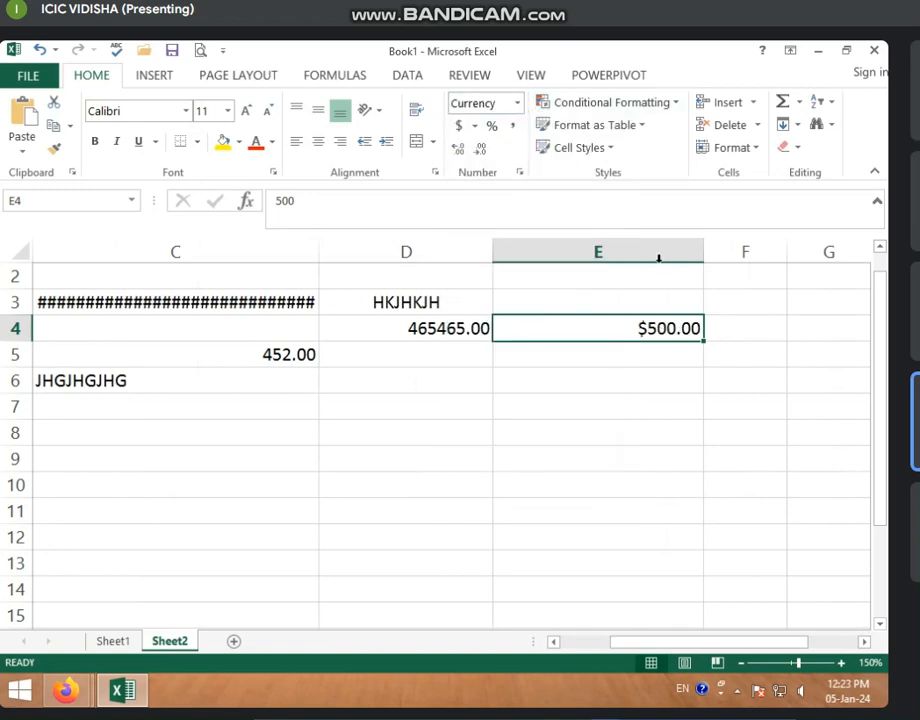
pyautogui.click(517, 104)
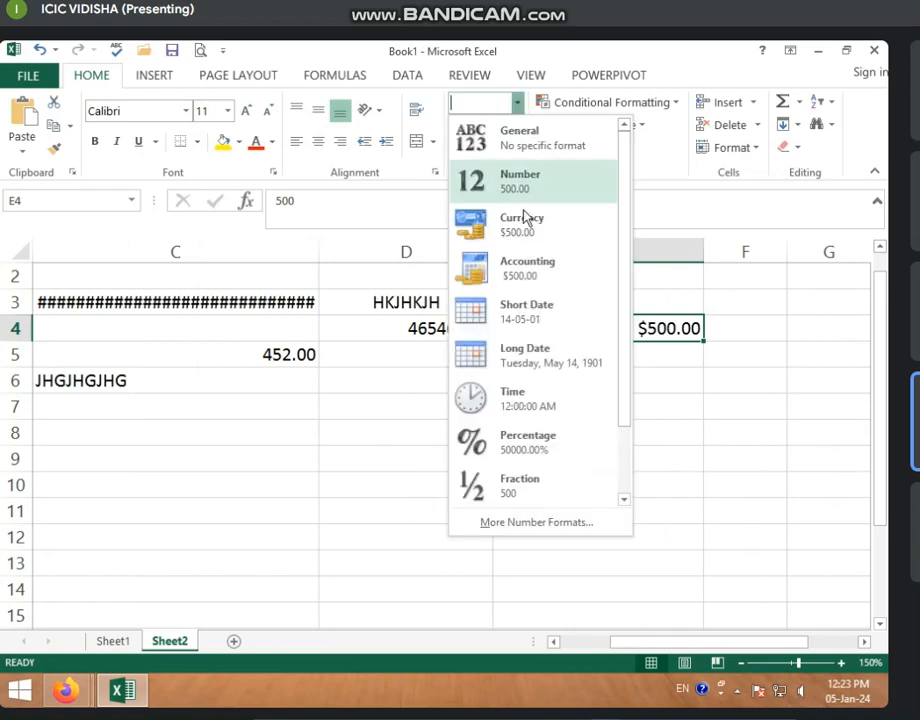
pyautogui.click(524, 268)
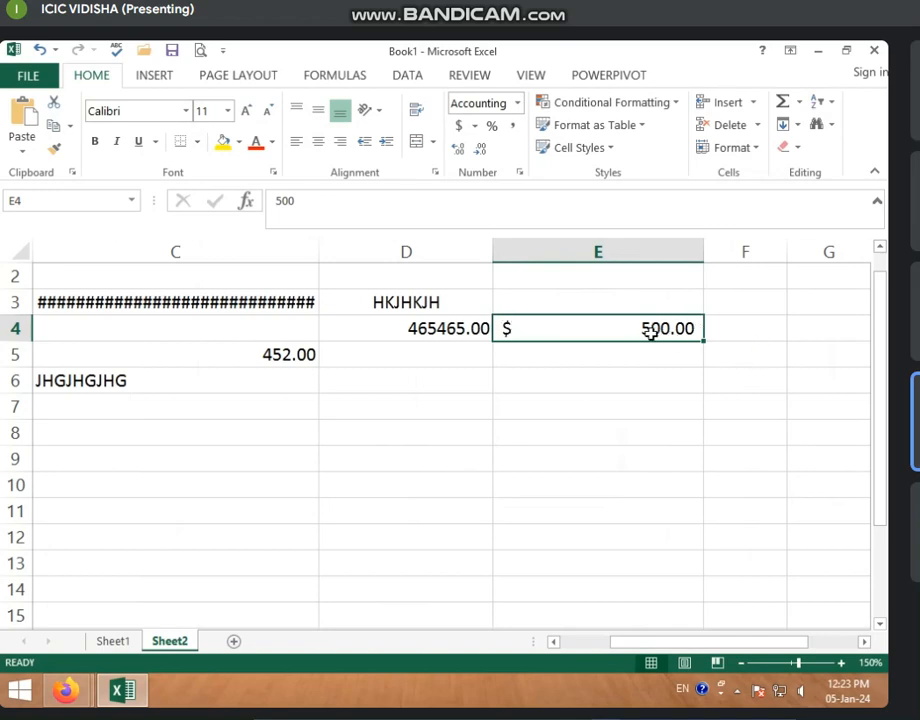
# Apply the Short Date format to the empty cell D6.
pyautogui.click(518, 104)
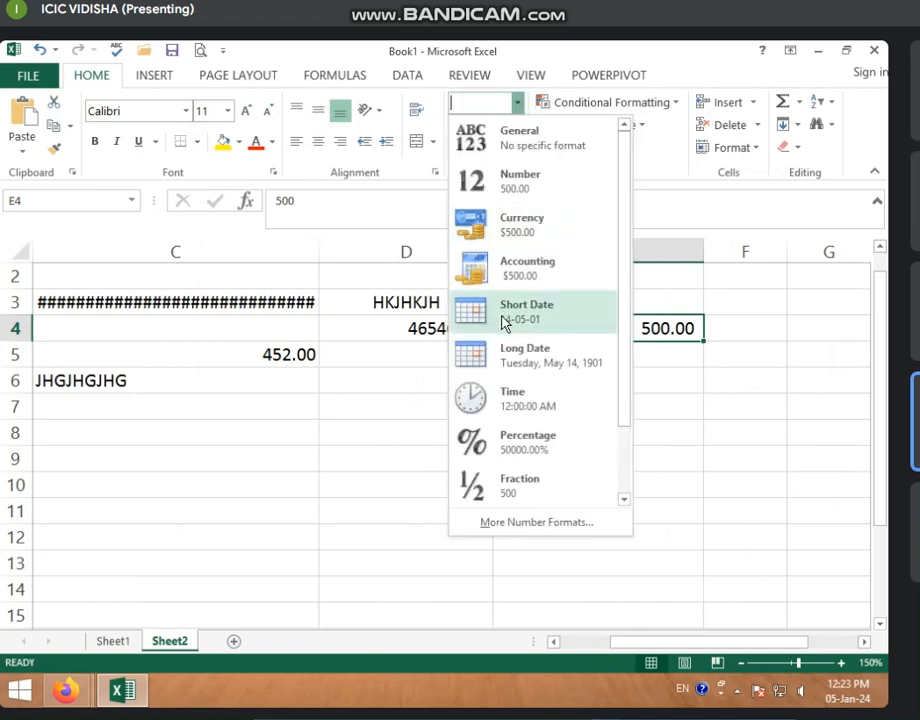
pyautogui.click(377, 398)
pyautogui.click(411, 388)
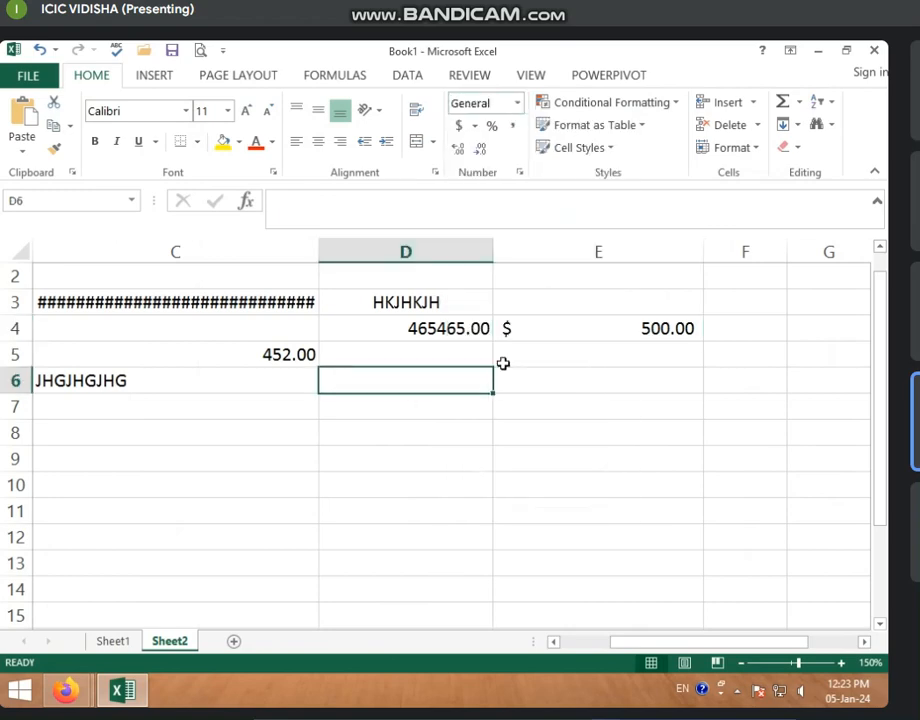
pyautogui.click(518, 104)
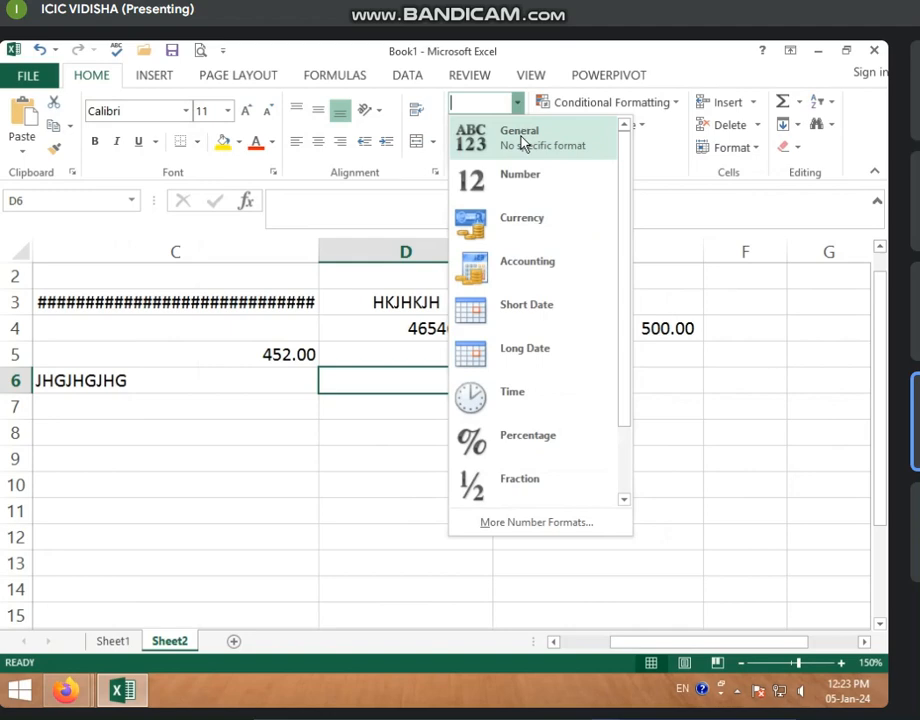
pyautogui.click(530, 323)
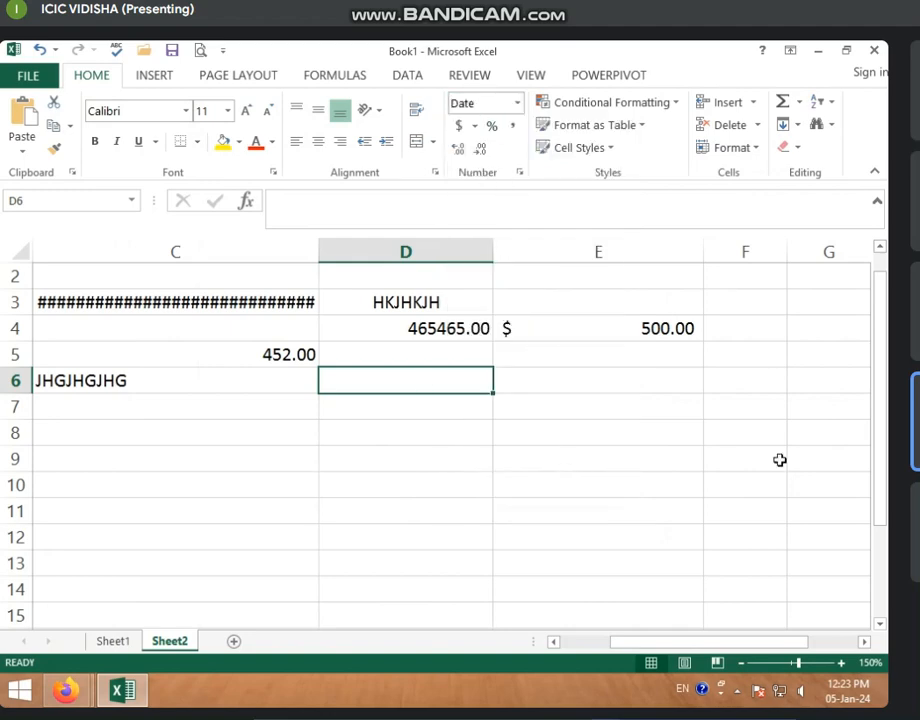
# Enter the date 05/01/2024 in cell D6 and reselect the cell.
pyautogui.write('5')
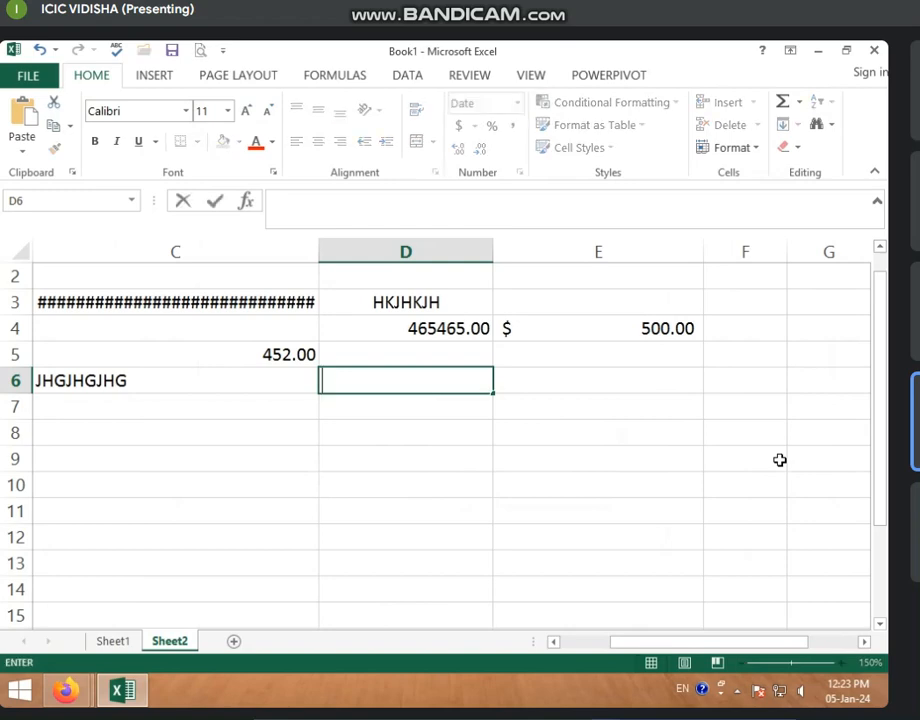
pyautogui.write('05/01')
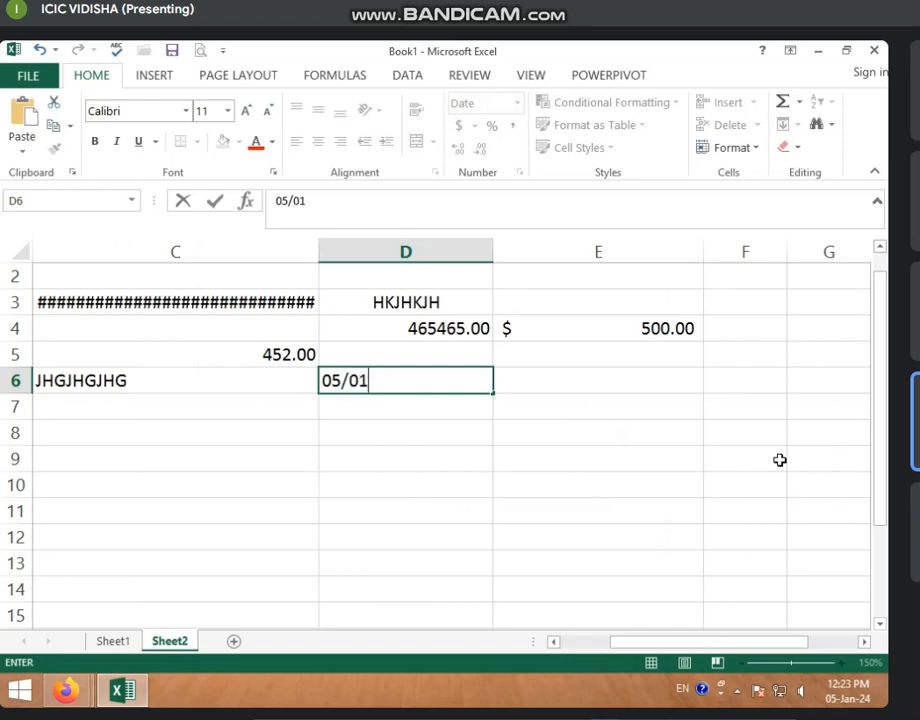
pyautogui.write('/2024')
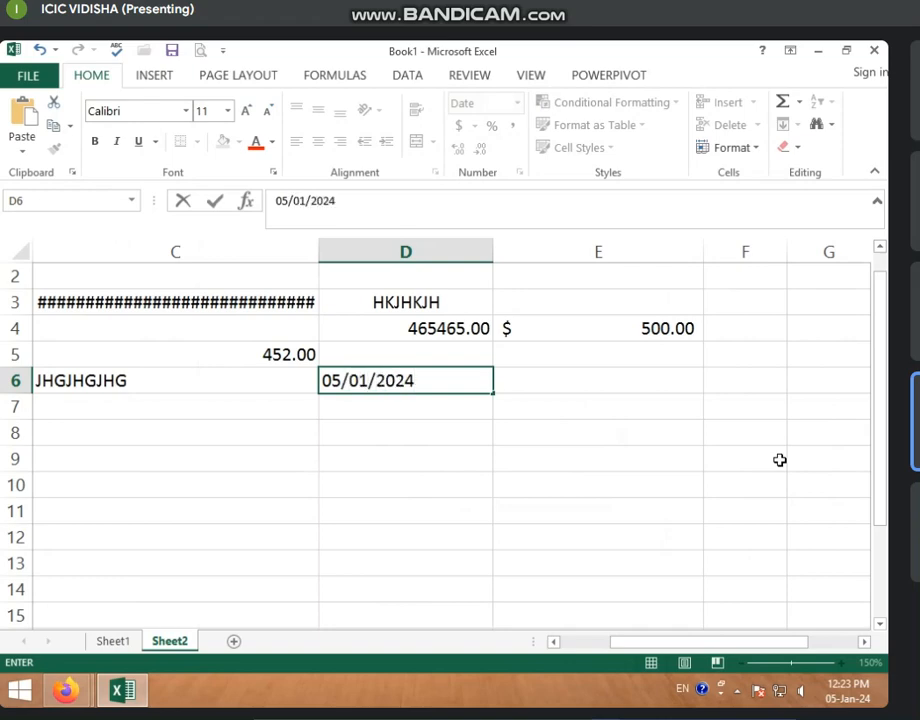
pyautogui.press('Return')
pyautogui.click(442, 384)
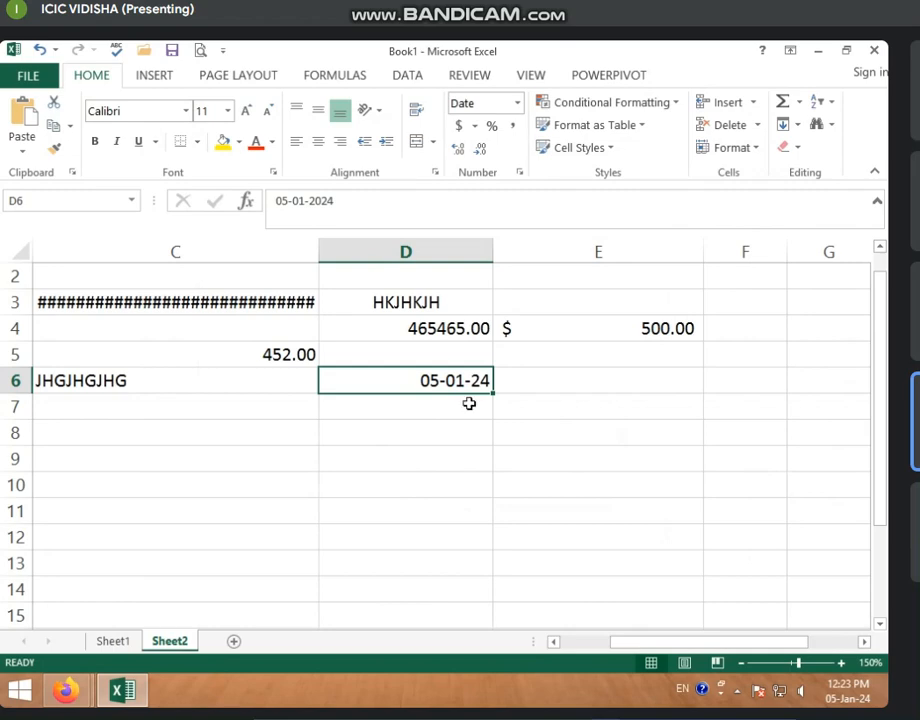
# Apply the Short Date format to the whole of column D and check cell D4.
pyautogui.click(436, 255)
pyautogui.click(517, 103)
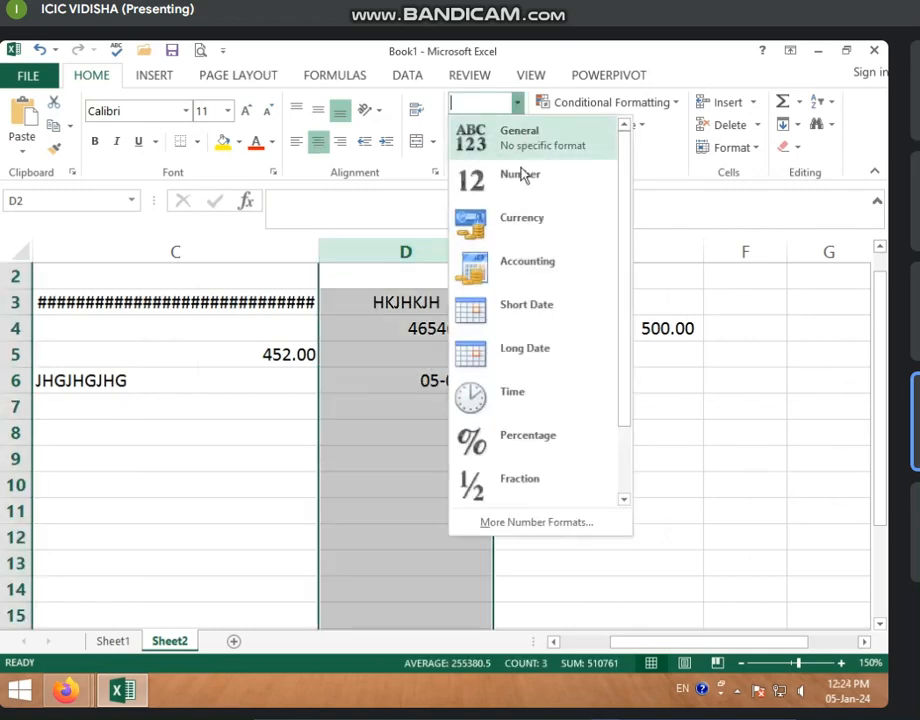
pyautogui.click(527, 311)
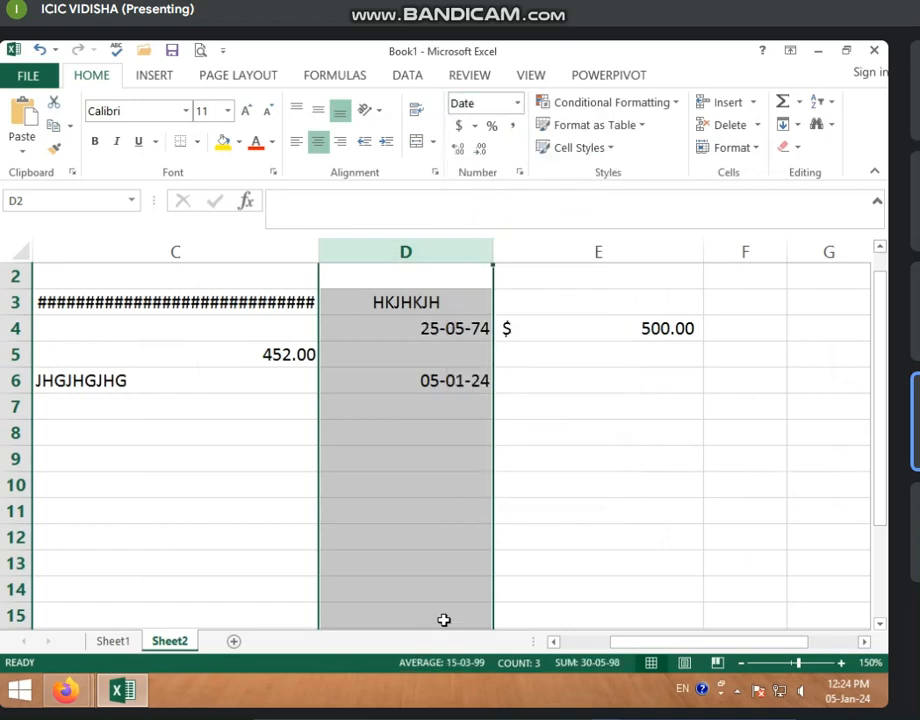
pyautogui.click(428, 326)
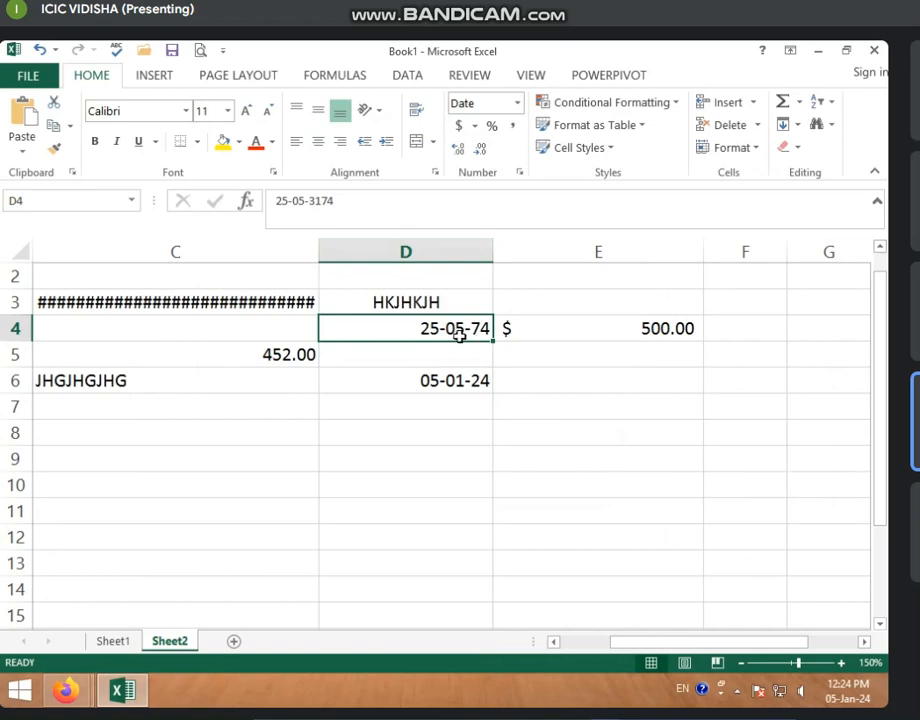
# Apply the Long Date format to cell D6 and widen column D to about one and a half times its width.
pyautogui.click(455, 383)
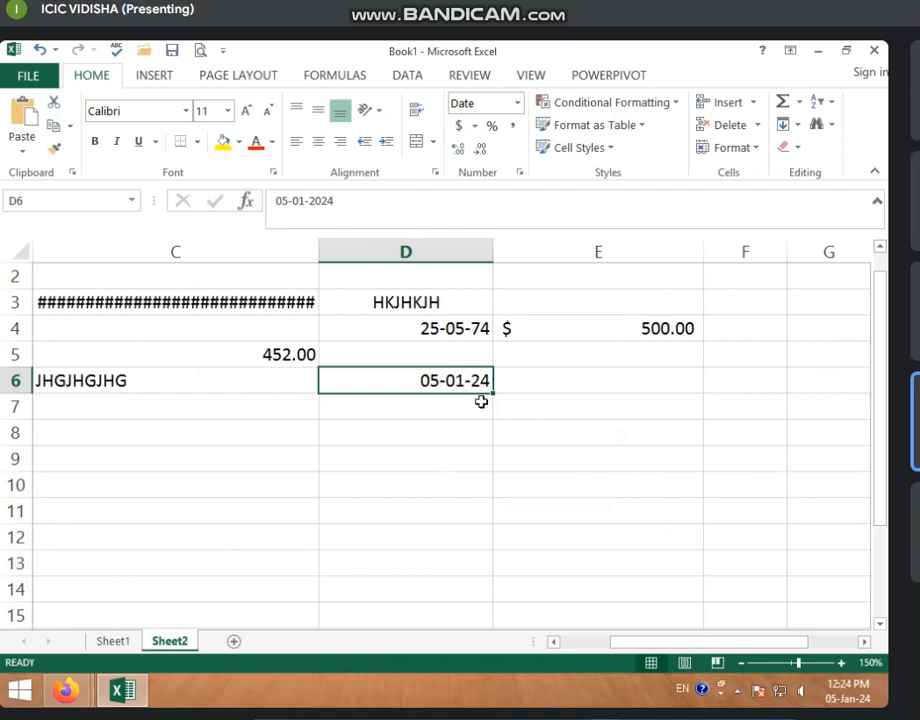
pyautogui.scroll(-1, 487, 400)
pyautogui.scroll(1, 487, 400)
pyautogui.click(518, 104)
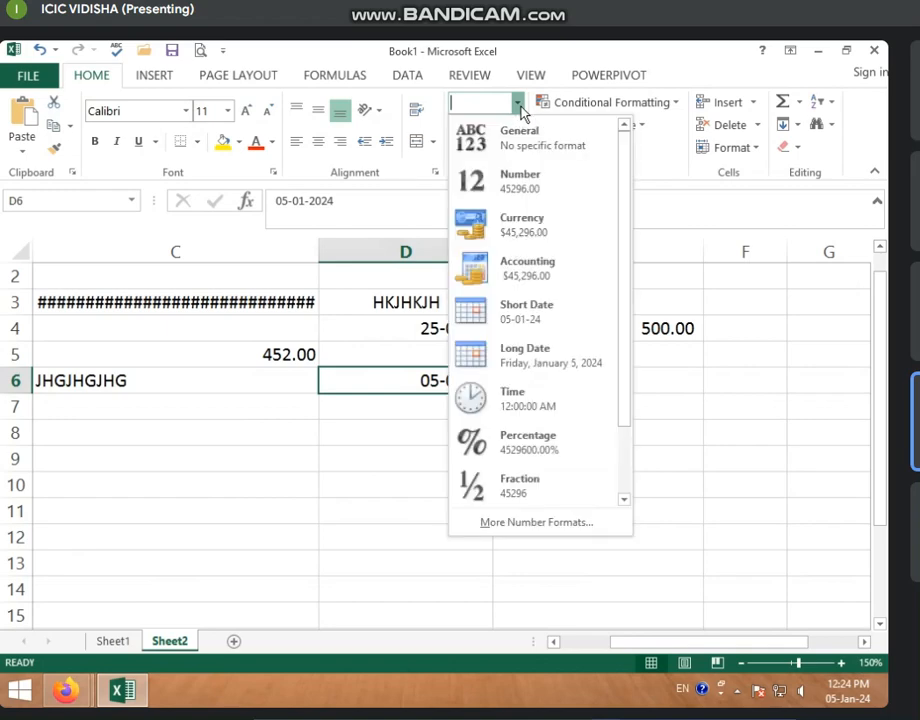
pyautogui.click(522, 353)
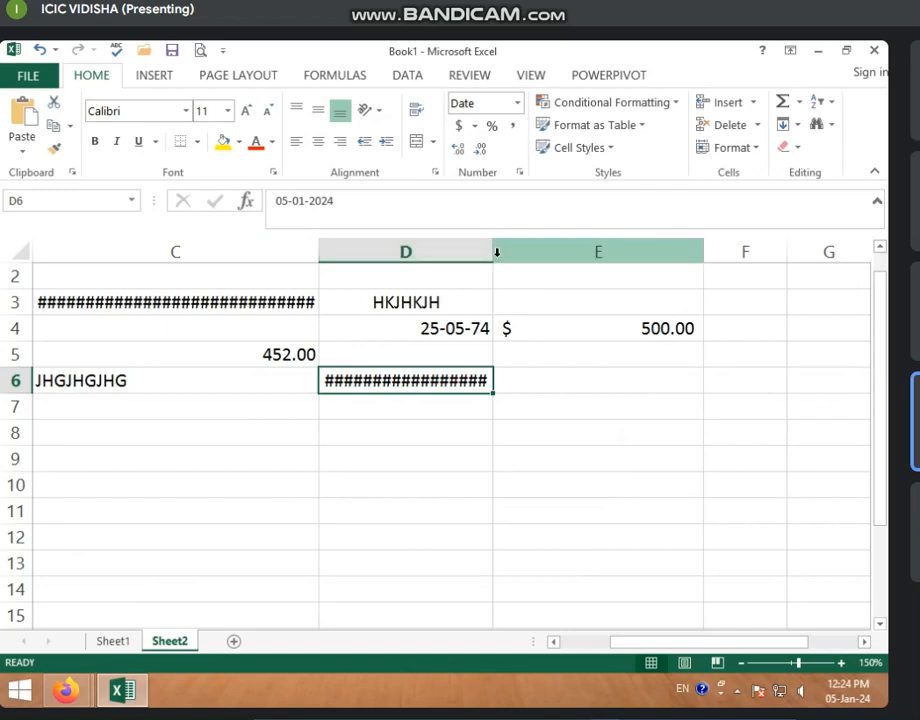
pyautogui.moveTo(491, 254); pyautogui.dragTo(569, 268)
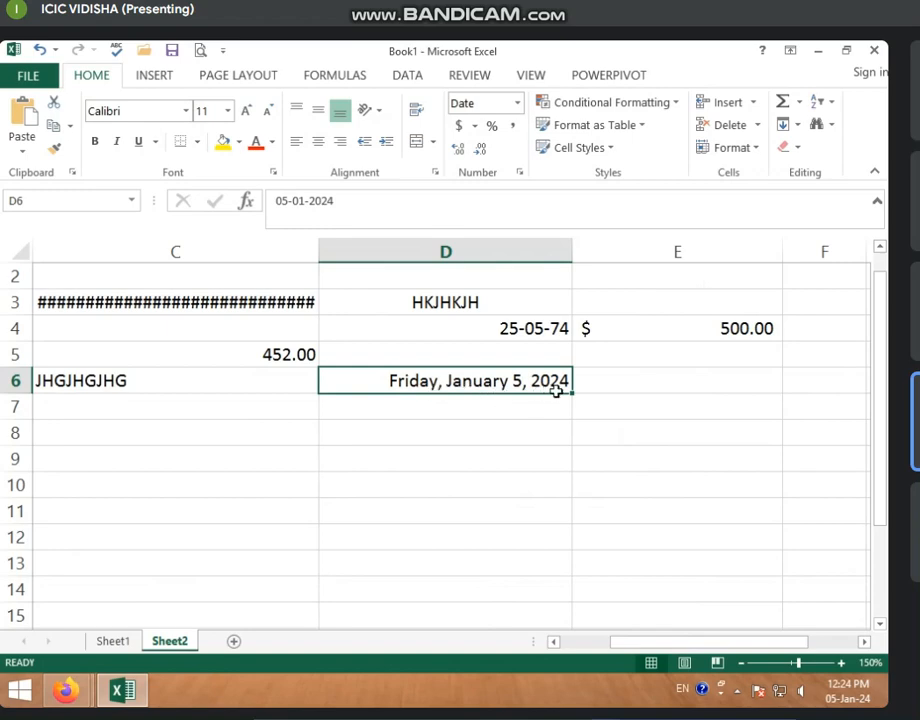
# Apply the Long Date format to cell D4, and clear the cell's contents.
pyautogui.click(544, 329)
pyautogui.click(515, 102)
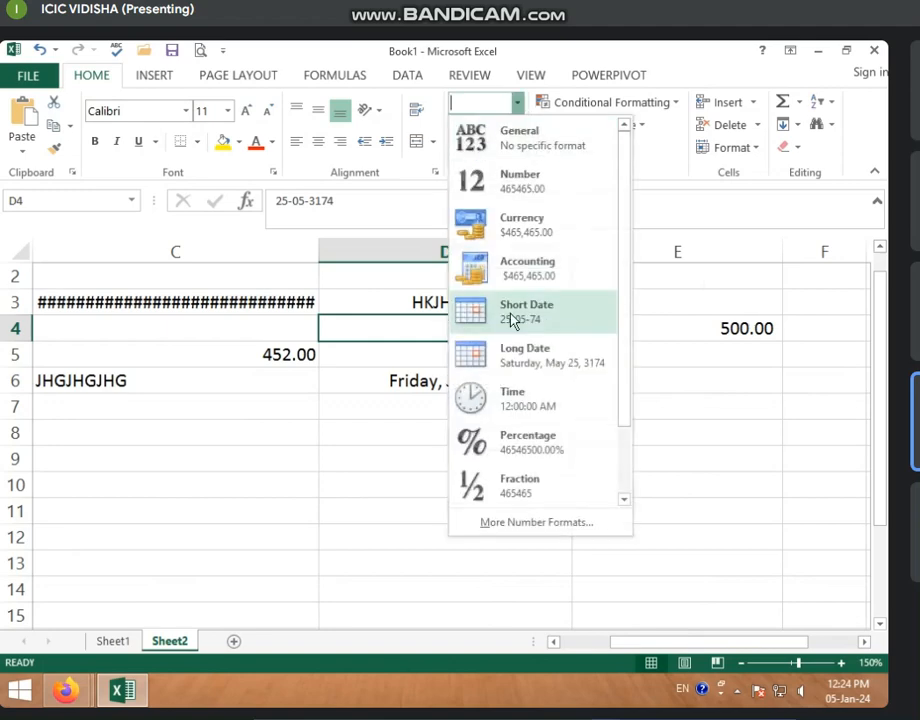
pyautogui.click(524, 361)
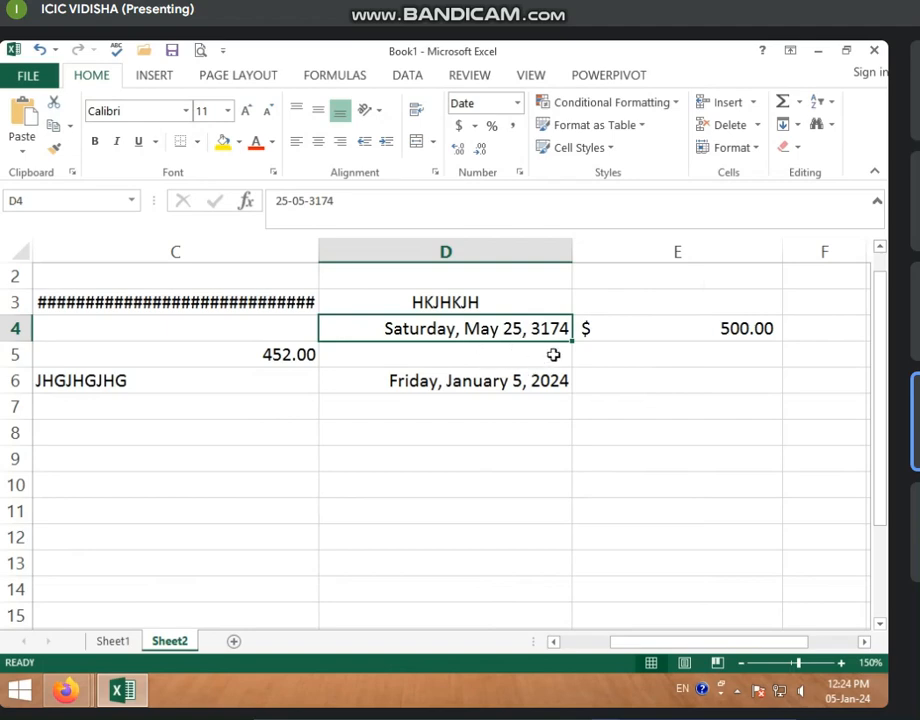
pyautogui.press('Delete')
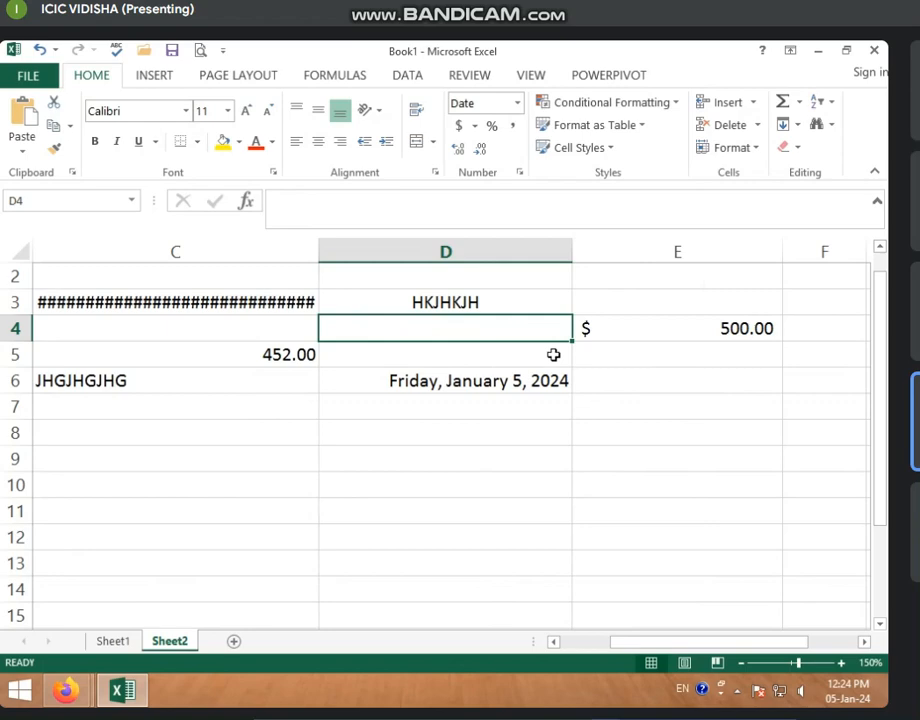
# Switch the date in cell D6 back to the Short Date format.
pyautogui.click(437, 382)
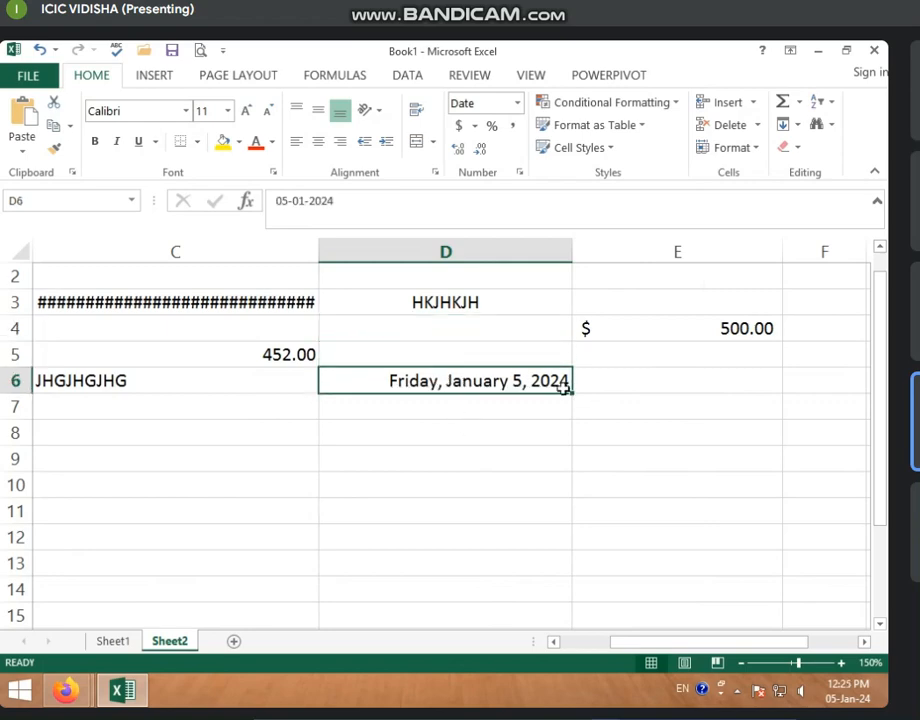
pyautogui.scroll(-1, 543, 394)
pyautogui.scroll(2, 543, 394)
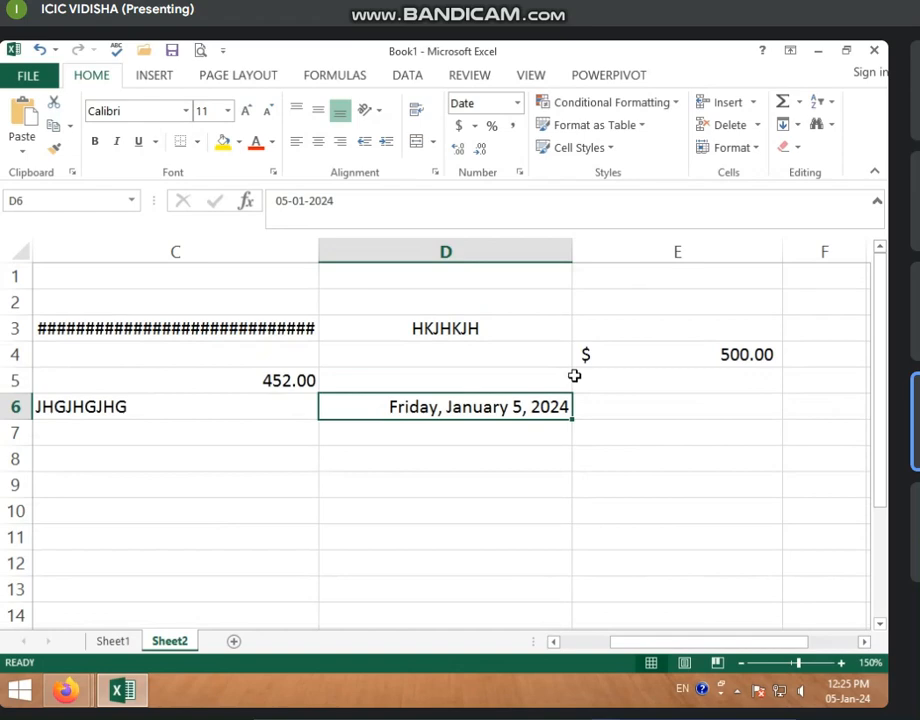
pyautogui.click(518, 103)
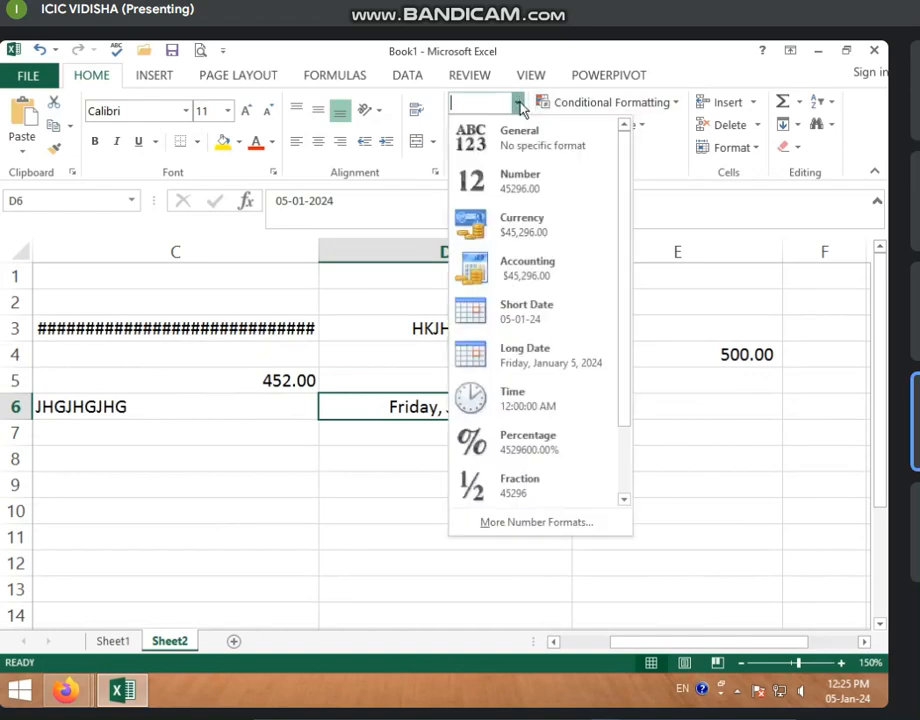
pyautogui.click(529, 322)
pyautogui.scroll(-1, 530, 425)
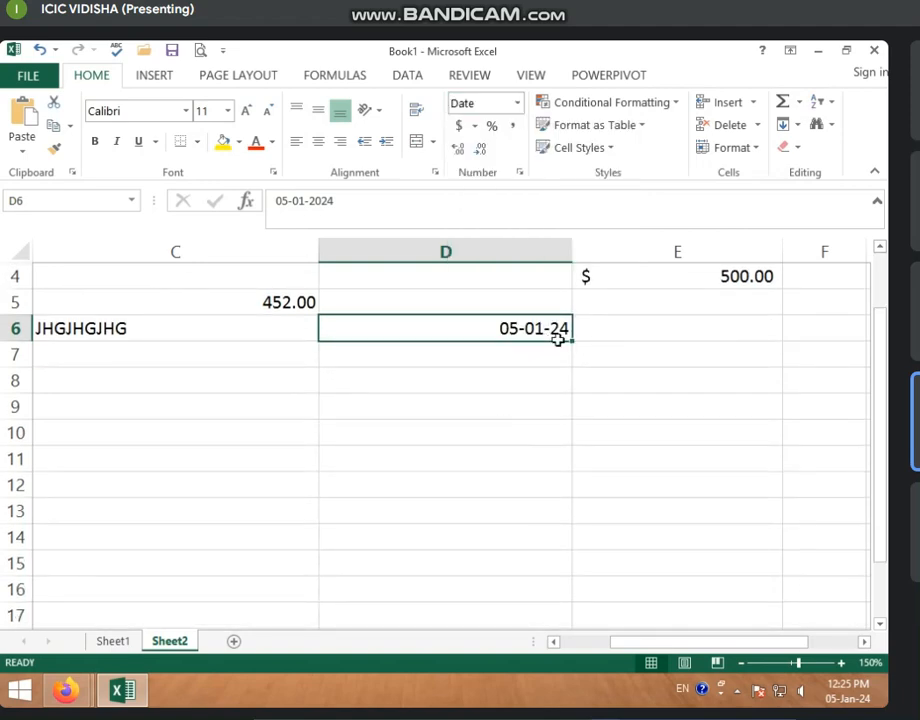
# Enter 1 in E6 and 2 in E7, and fill the number series down to E11.
pyautogui.click(645, 333)
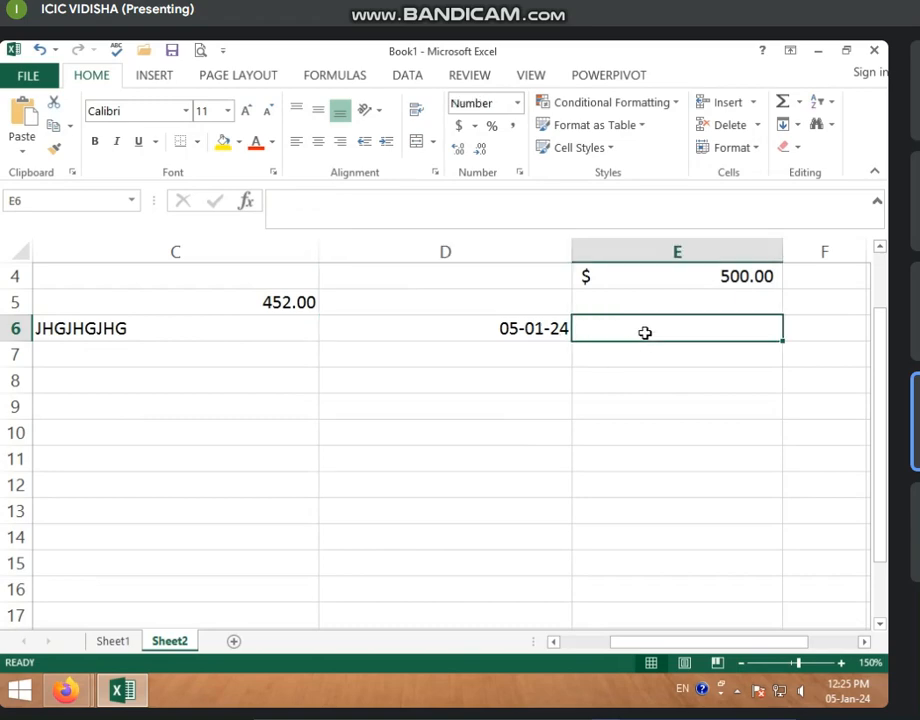
pyautogui.write('1')
pyautogui.press('Return')
pyautogui.write('2')
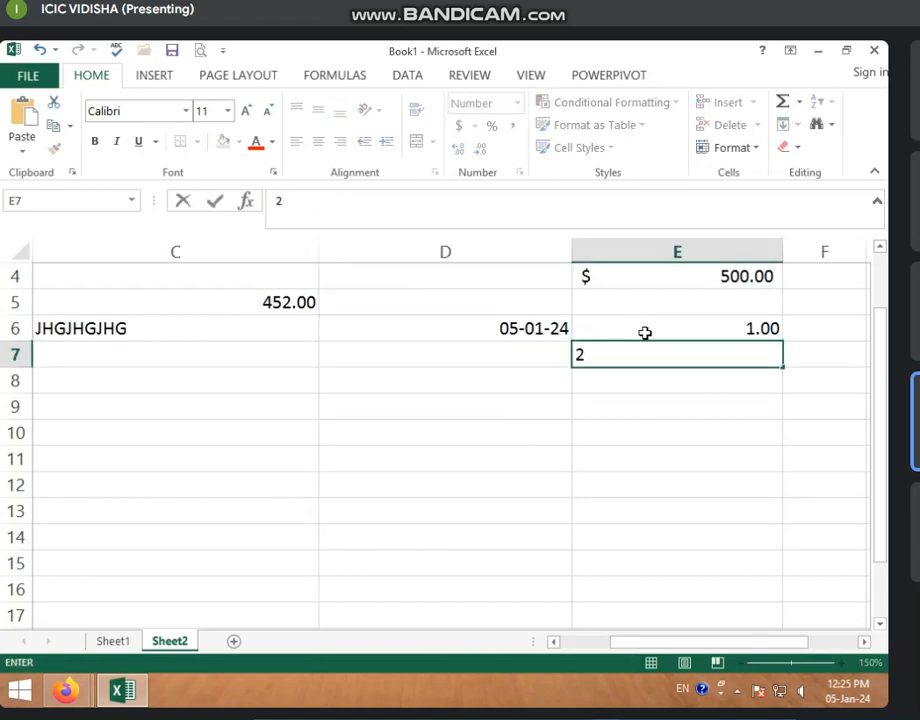
pyautogui.press('Return')
pyautogui.moveTo(645, 333); pyautogui.dragTo(785, 484)
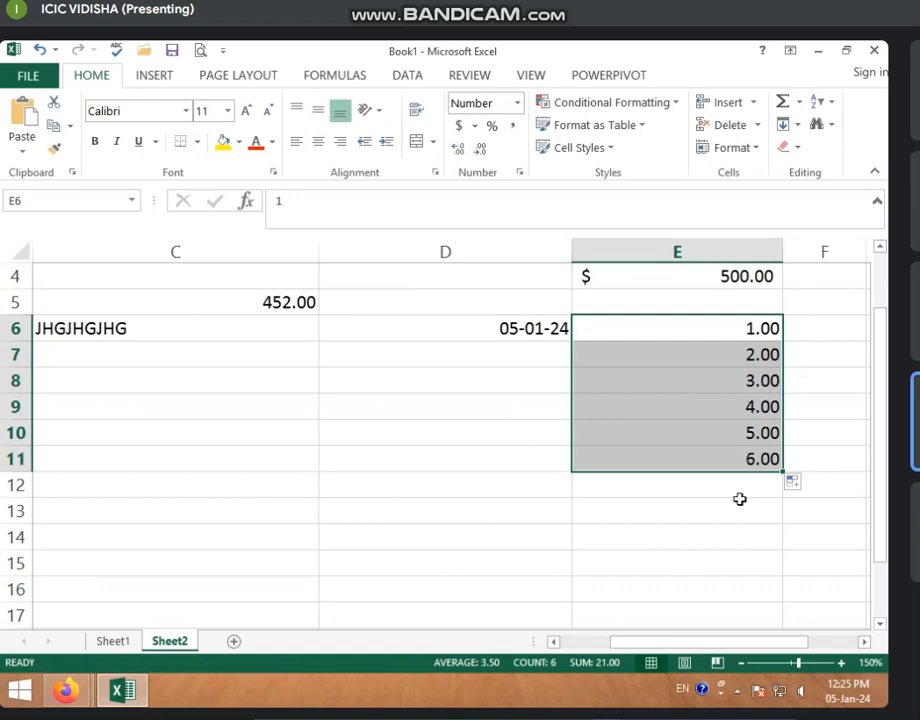
# Fill the date in D6 down to D14 as a series of consecutive days and review the dates.
pyautogui.click(524, 326)
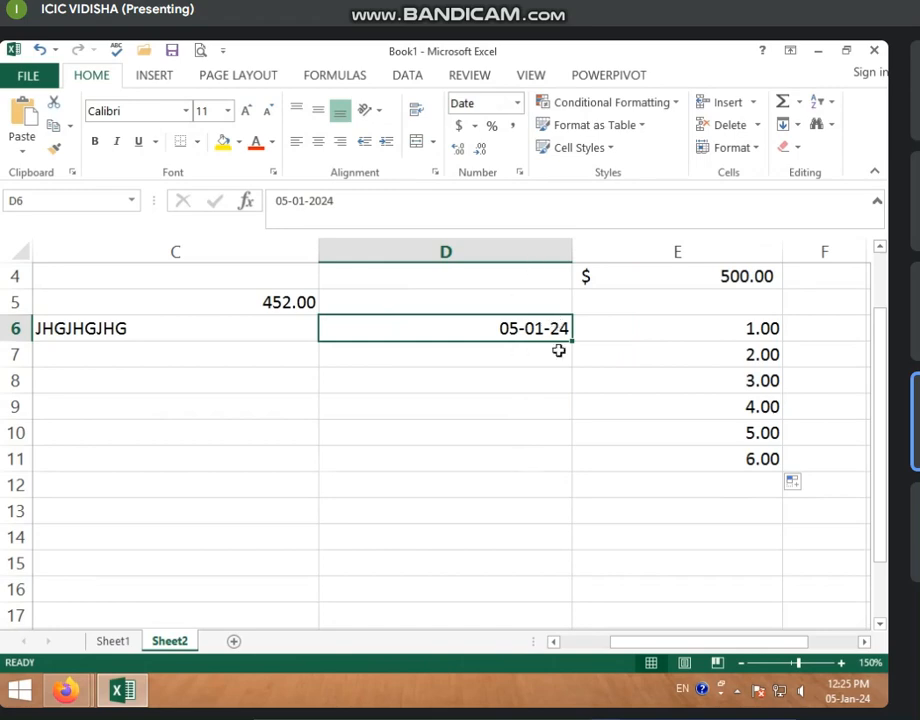
pyautogui.click(512, 361)
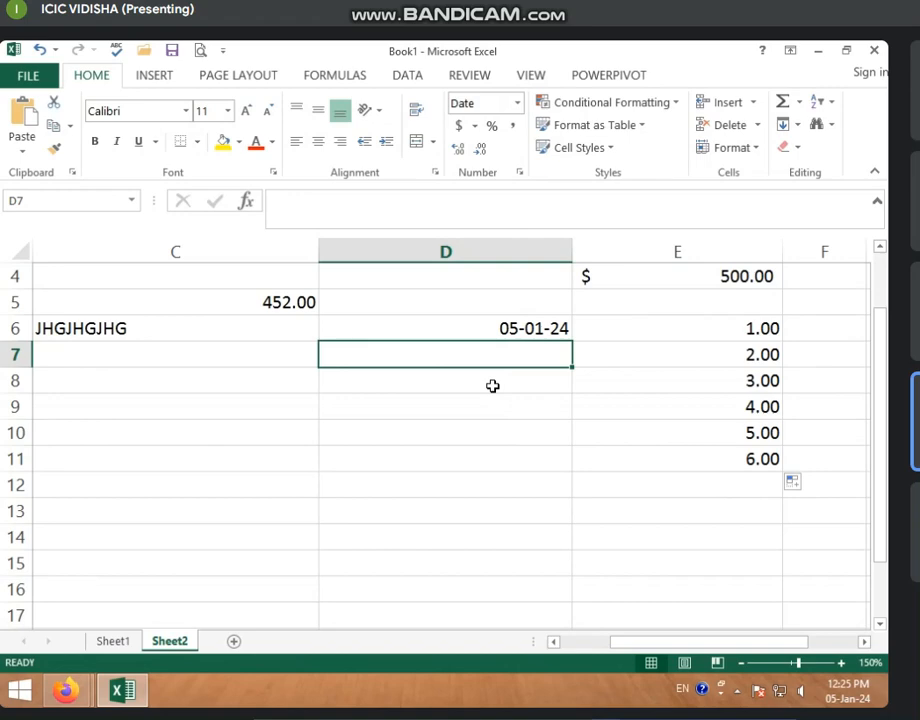
pyautogui.click(479, 330)
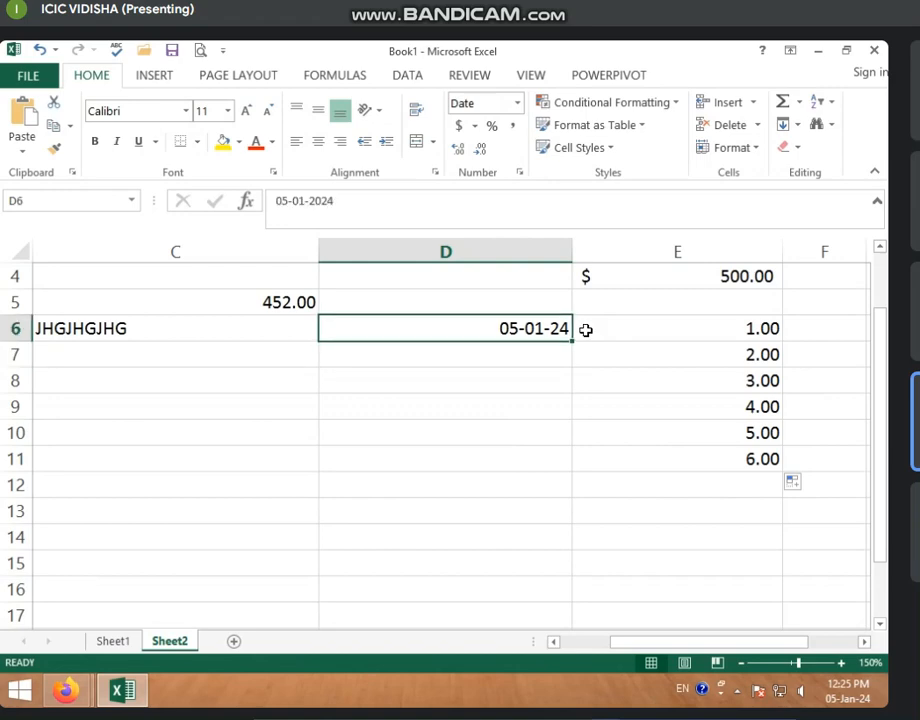
pyautogui.moveTo(573, 342); pyautogui.dragTo(557, 538)
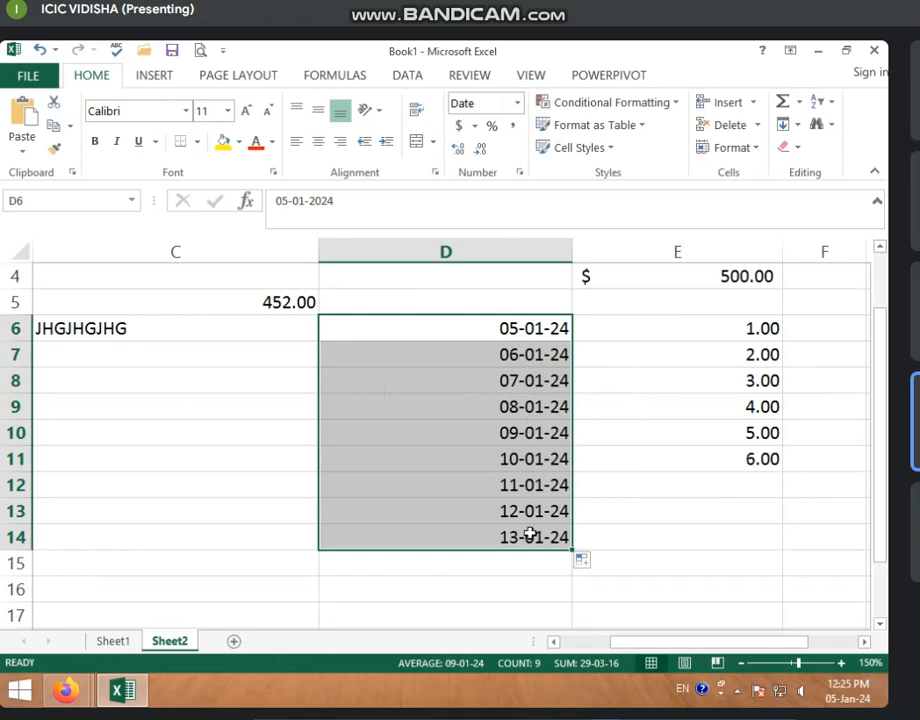
pyautogui.click(530, 326)
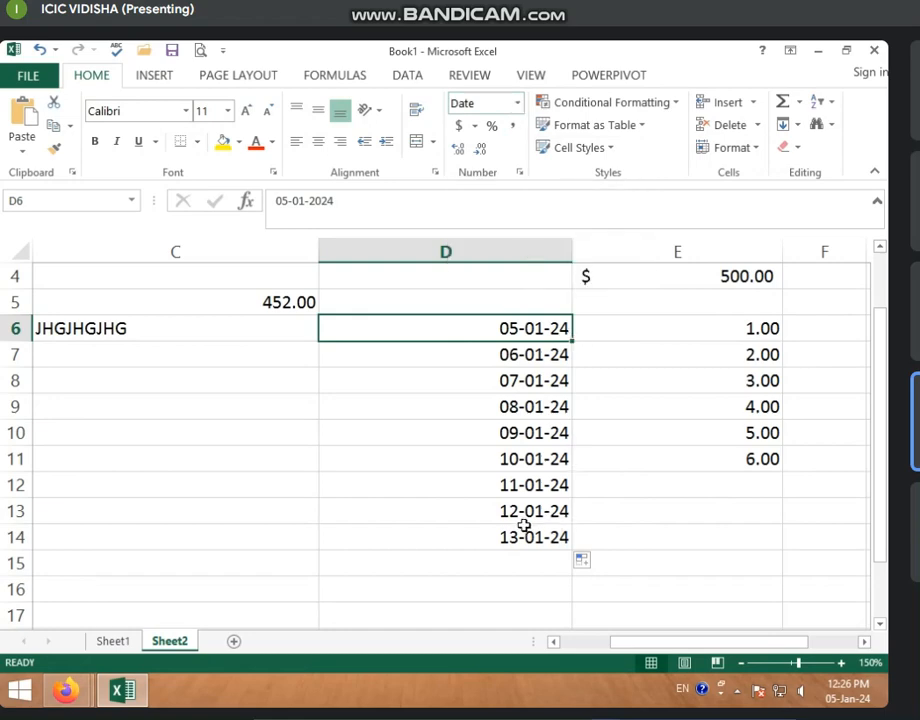
pyautogui.scroll(-2, 548, 515)
pyautogui.scroll(2, 548, 515)
pyautogui.click(548, 406)
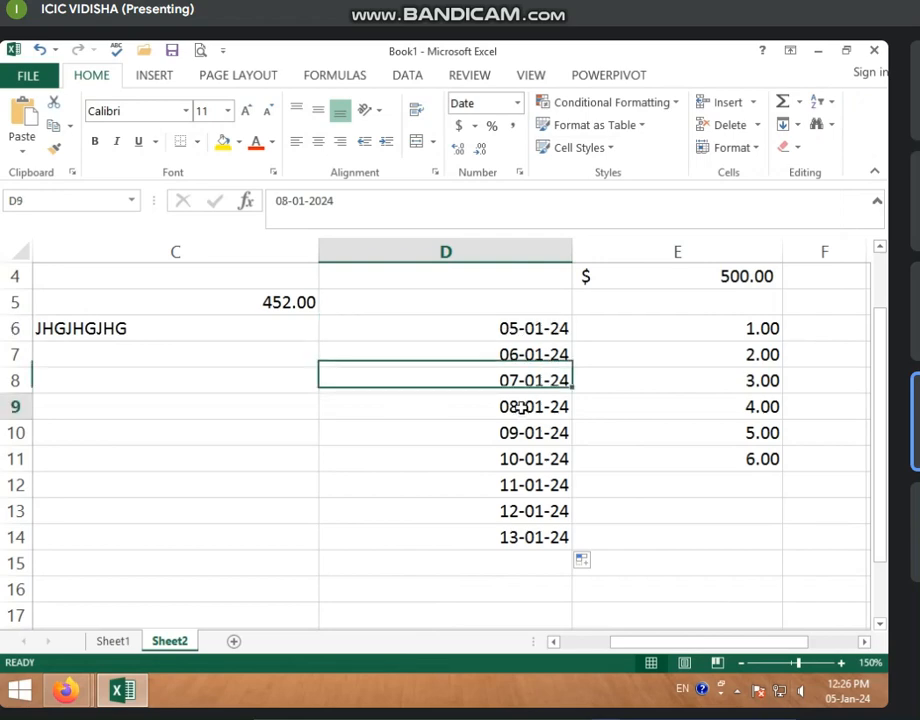
# Insert a new blank column before column C.
pyautogui.click(257, 329)
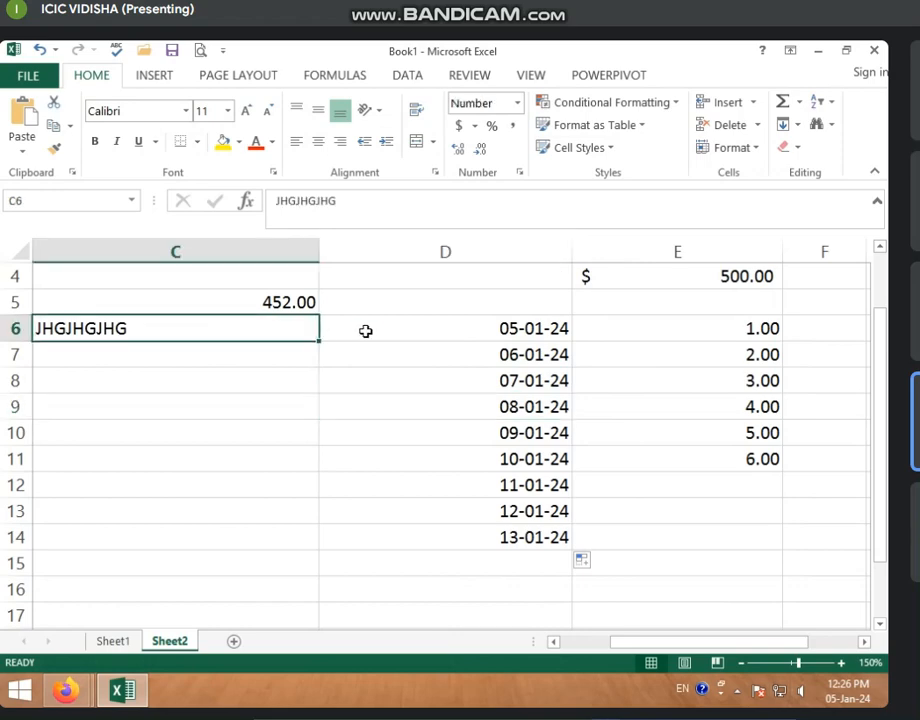
pyautogui.click(366, 331)
pyautogui.click(240, 250)
pyautogui.scroll(1, 240, 250)
pyautogui.rightClick(240, 250)
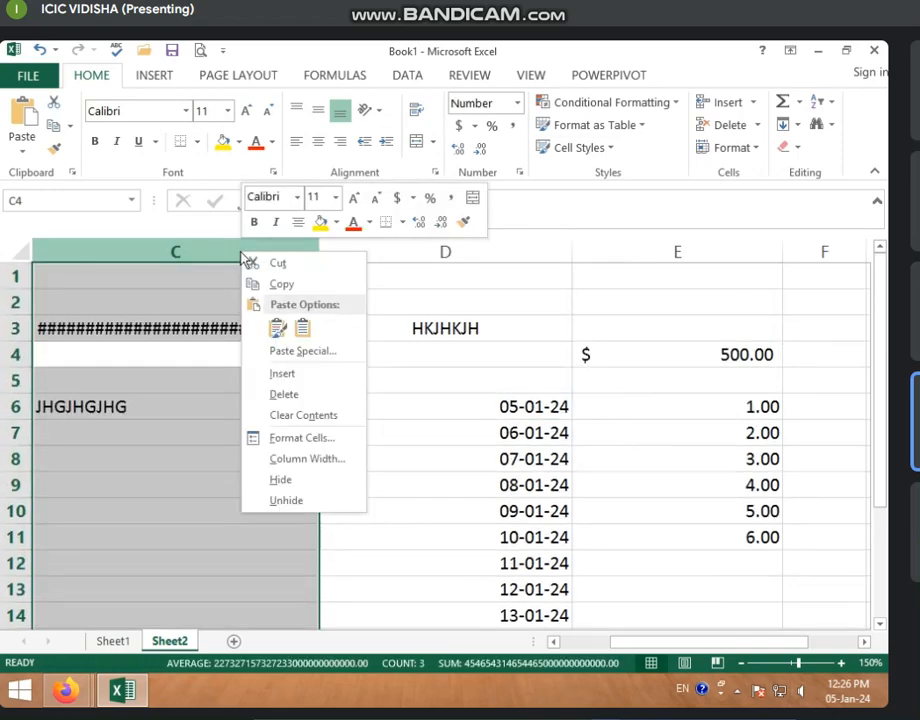
pyautogui.click(302, 376)
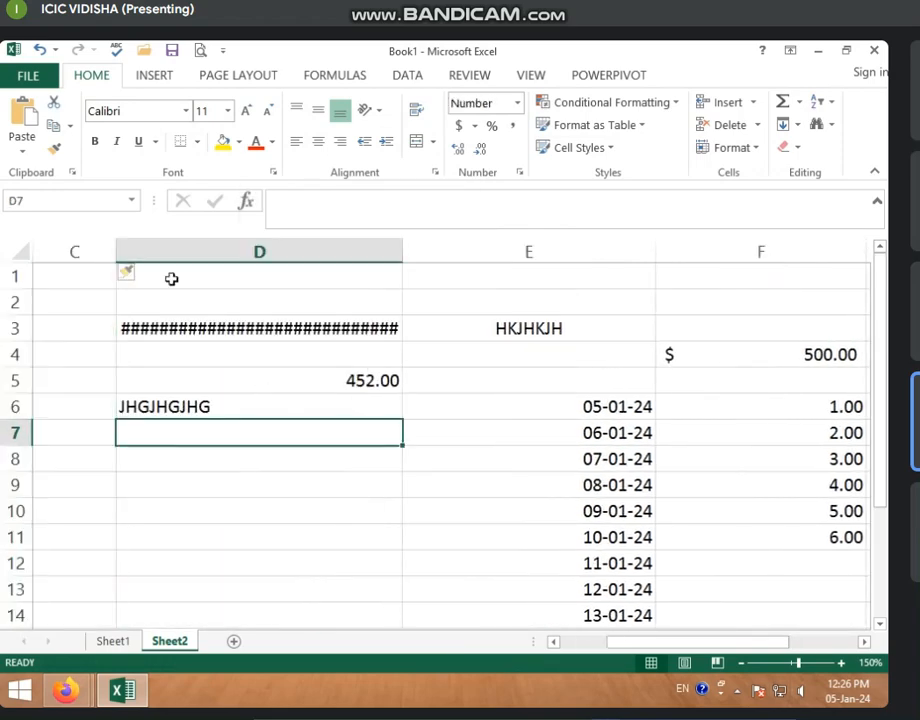
# Delete column D, which contains the 452.00 value and the JHGJHGJHG text.
pyautogui.click(210, 249)
pyautogui.rightClick(210, 249)
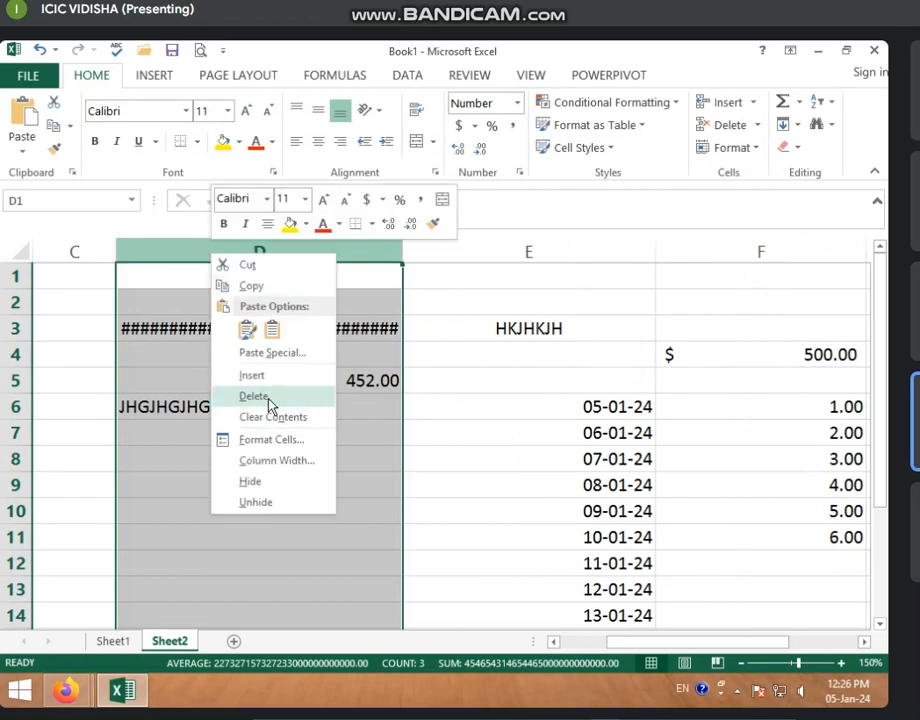
pyautogui.click(266, 400)
# Enter SUNDAY in C6 and fill the weekday series down to C12.
pyautogui.click(87, 404)
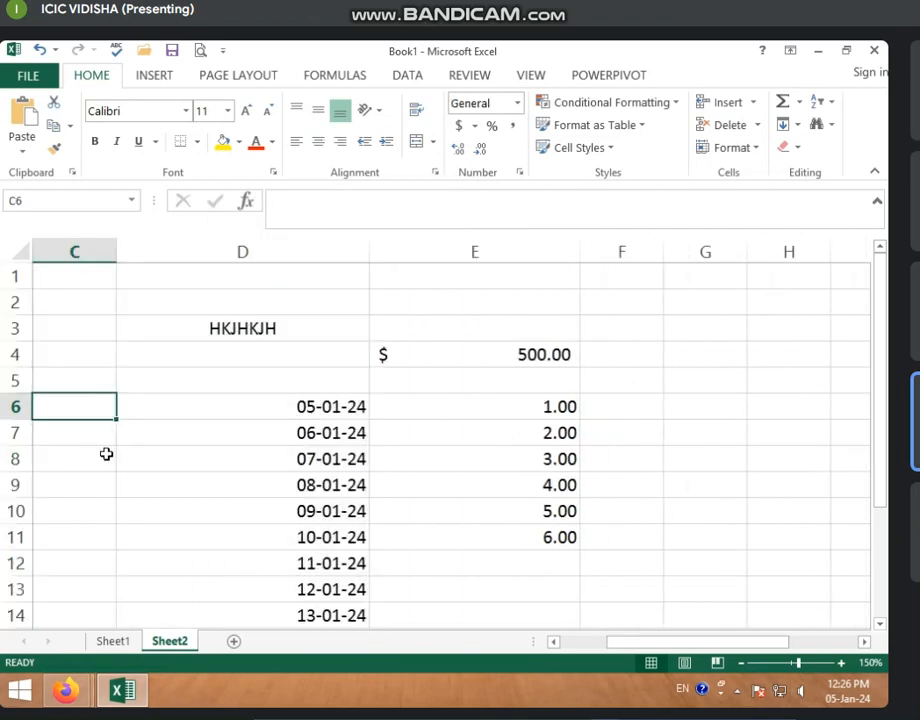
pyautogui.moveTo(626, 645); pyautogui.dragTo(598, 649)
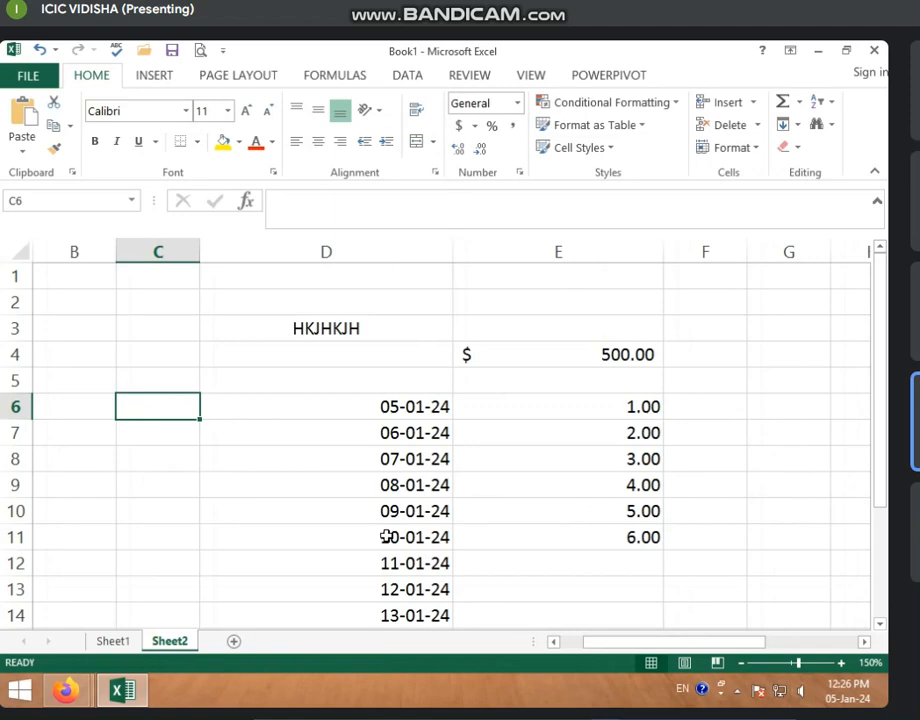
pyautogui.write('SUNDAY')
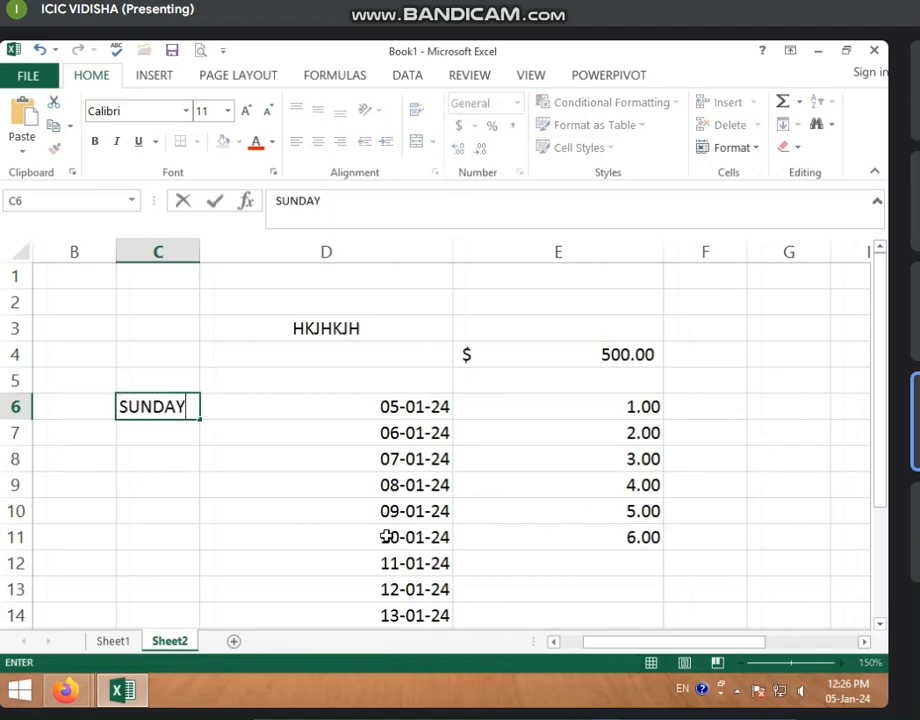
pyautogui.press('Return')
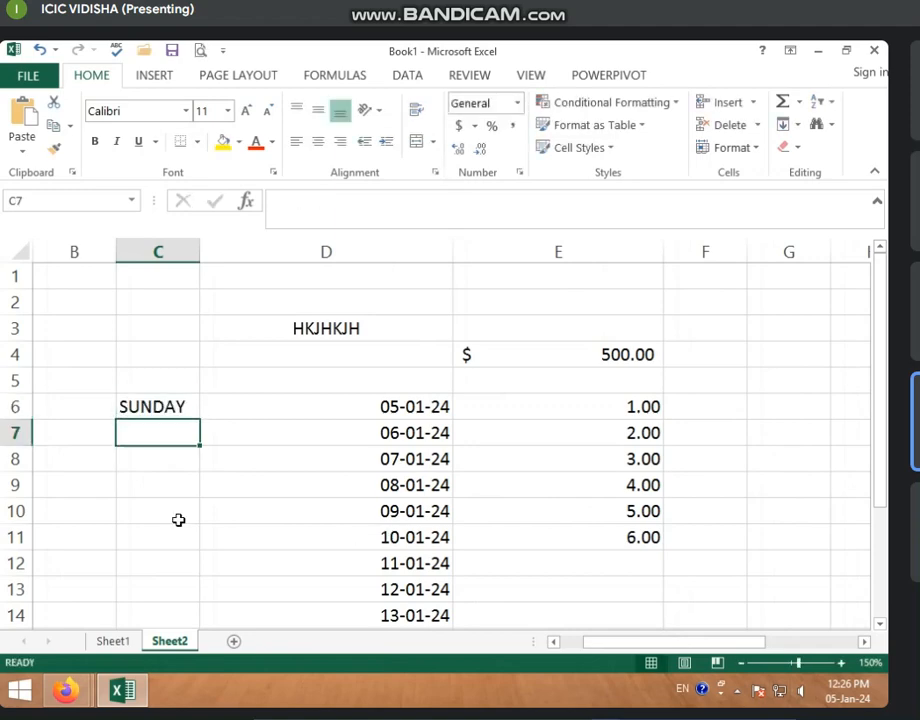
pyautogui.click(170, 404)
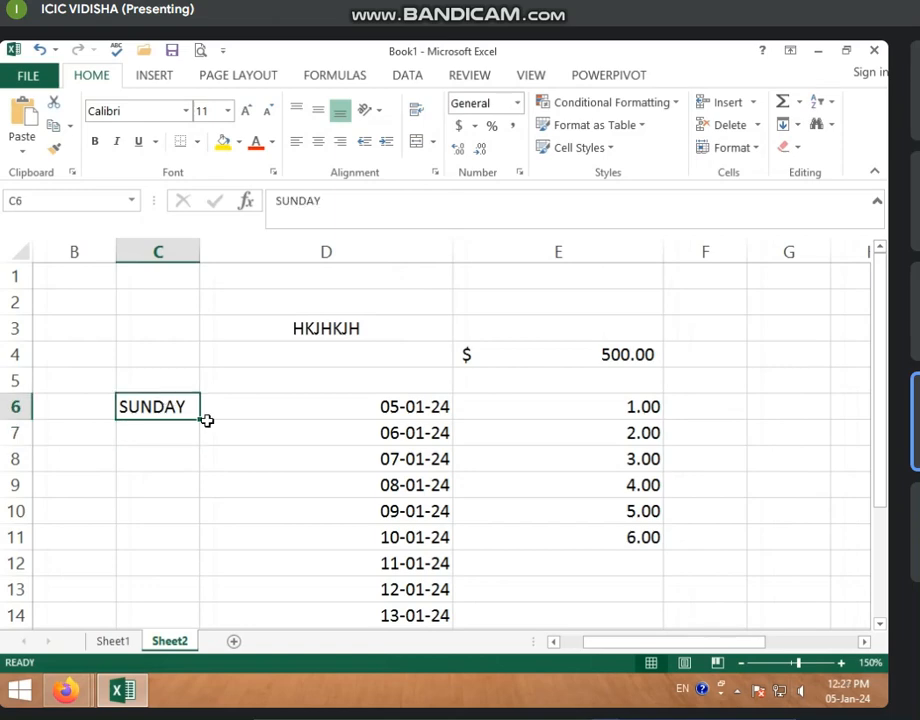
pyautogui.moveTo(200, 419); pyautogui.dragTo(197, 580)
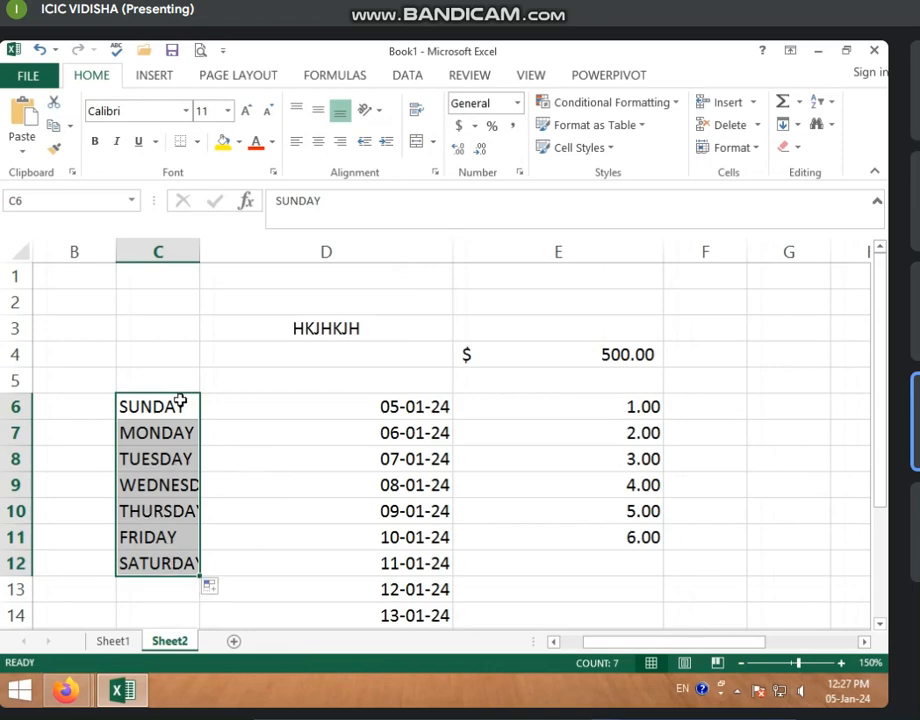
pyautogui.click(149, 402)
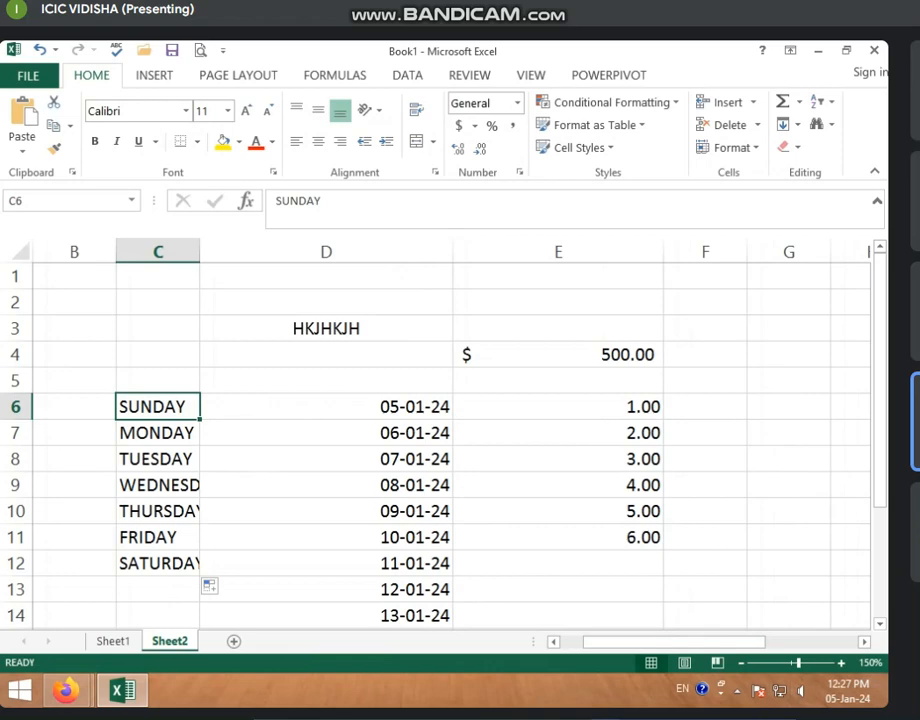
pyautogui.click(626, 410)
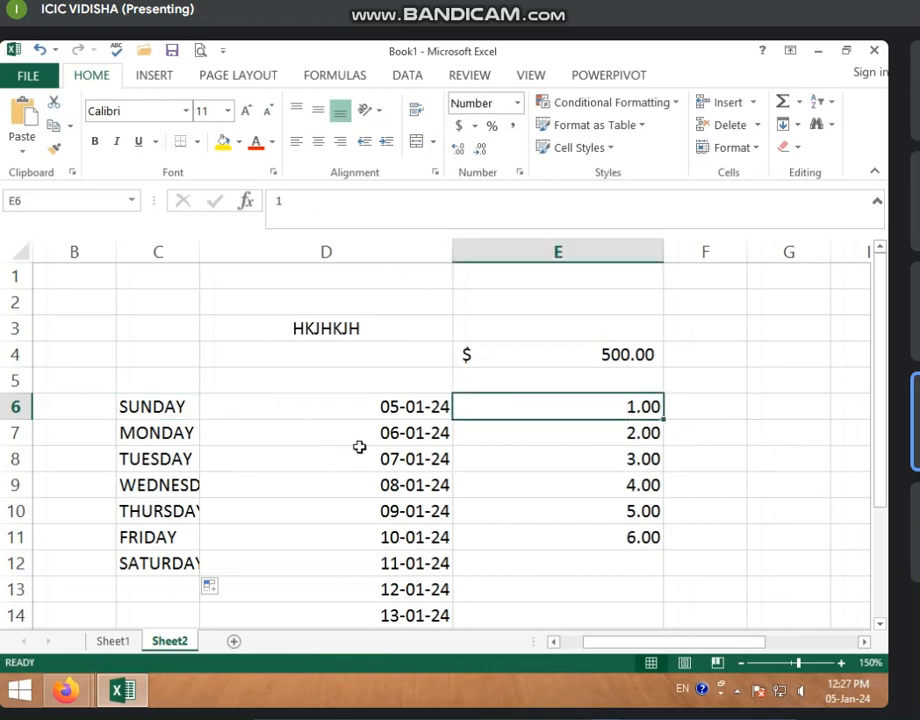
# Apply the Long Date format to the dates in D6:D14.
pyautogui.moveTo(415, 412); pyautogui.dragTo(378, 614)
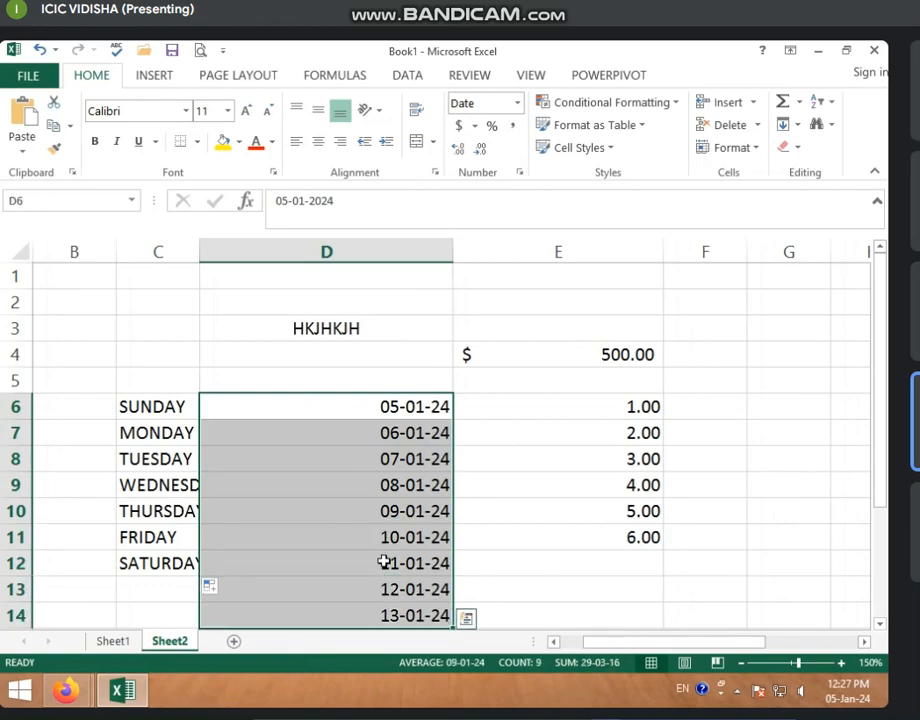
pyautogui.click(517, 103)
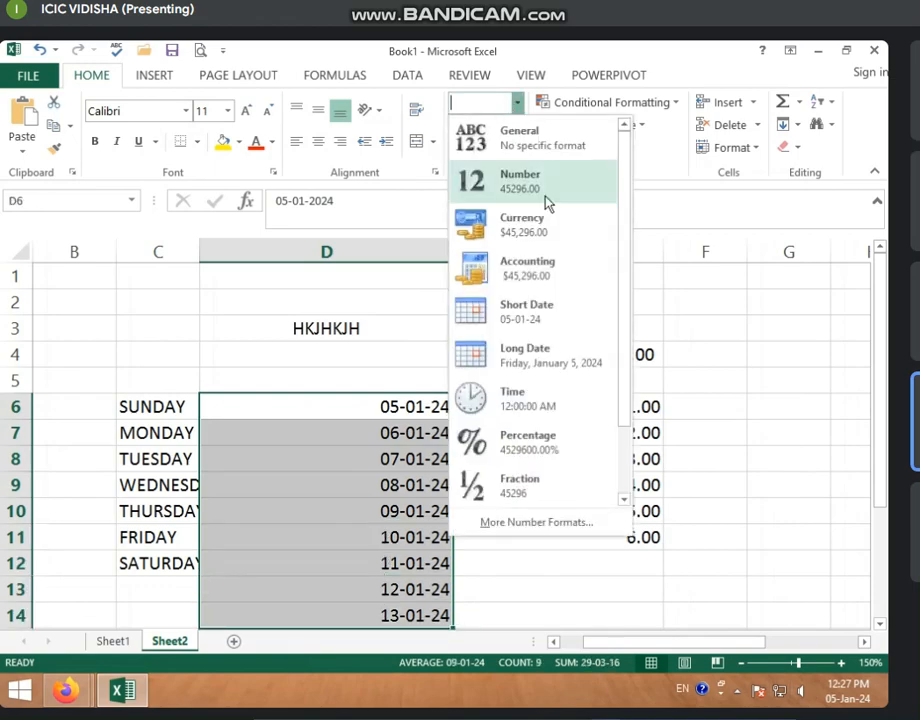
pyautogui.click(521, 360)
pyautogui.scroll(-2, 318, 536)
pyautogui.scroll(1, 312, 433)
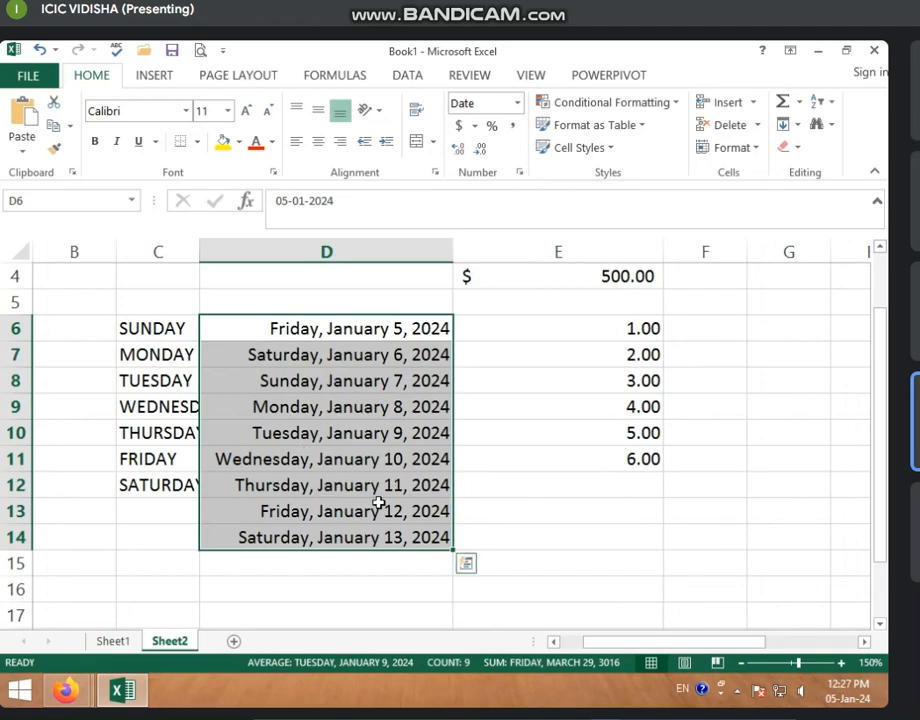
pyautogui.click(517, 103)
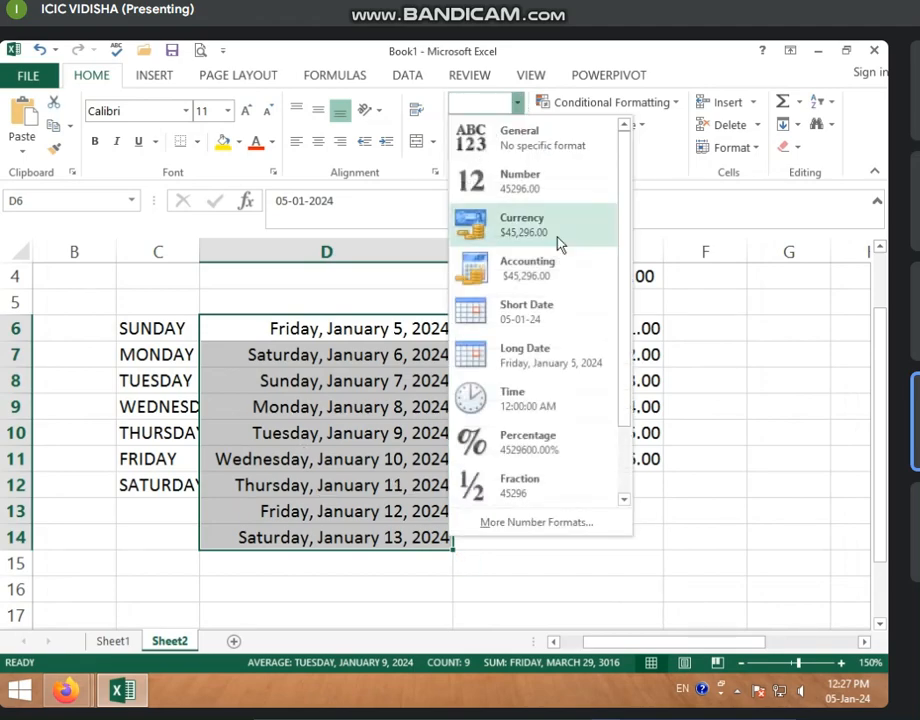
pyautogui.scroll(-1, 525, 440)
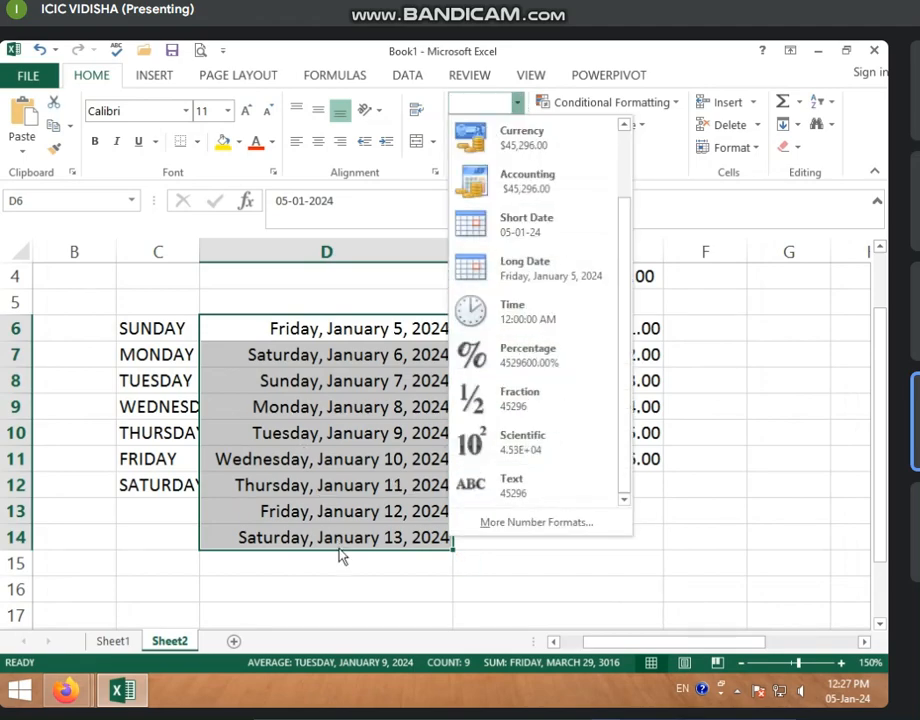
pyautogui.click(328, 582)
pyautogui.click(342, 589)
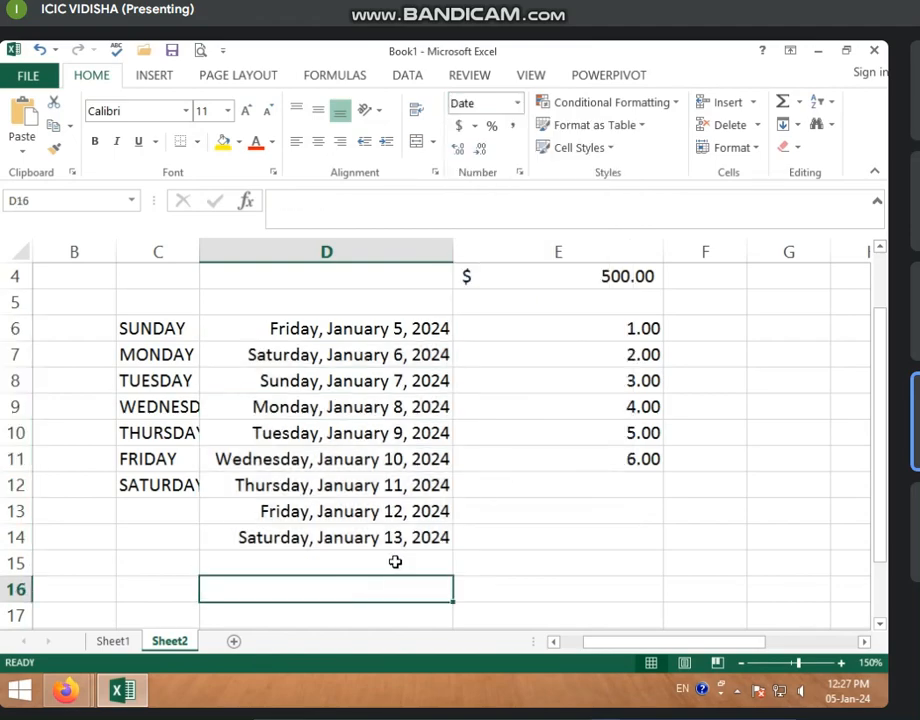
# Enter 12 in cell C15 and apply the Time format to it.
pyautogui.scroll(-2, 400, 520)
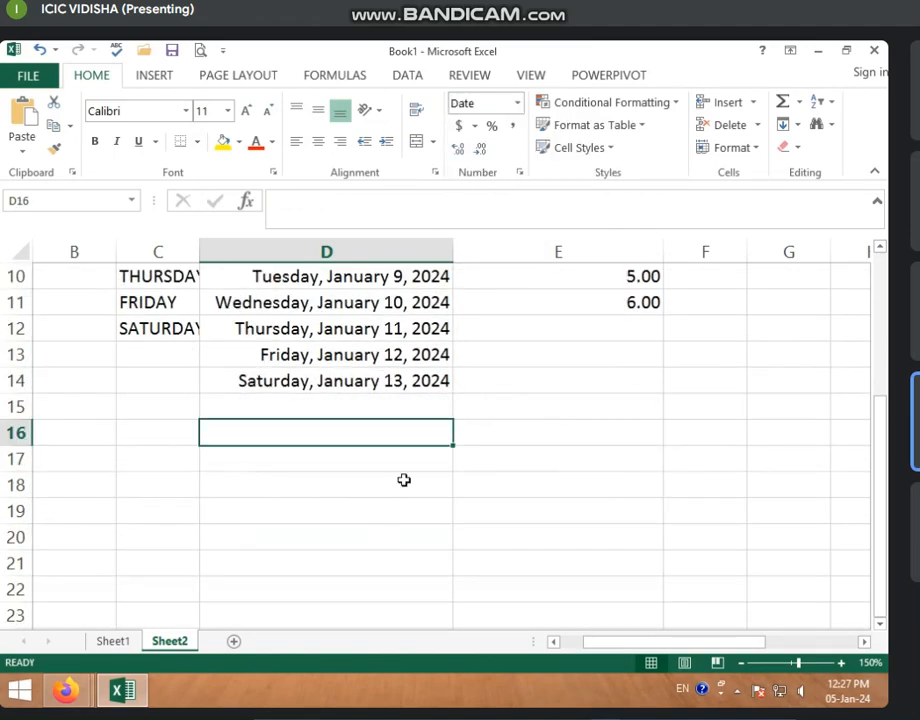
pyautogui.click(155, 408)
pyautogui.write('12')
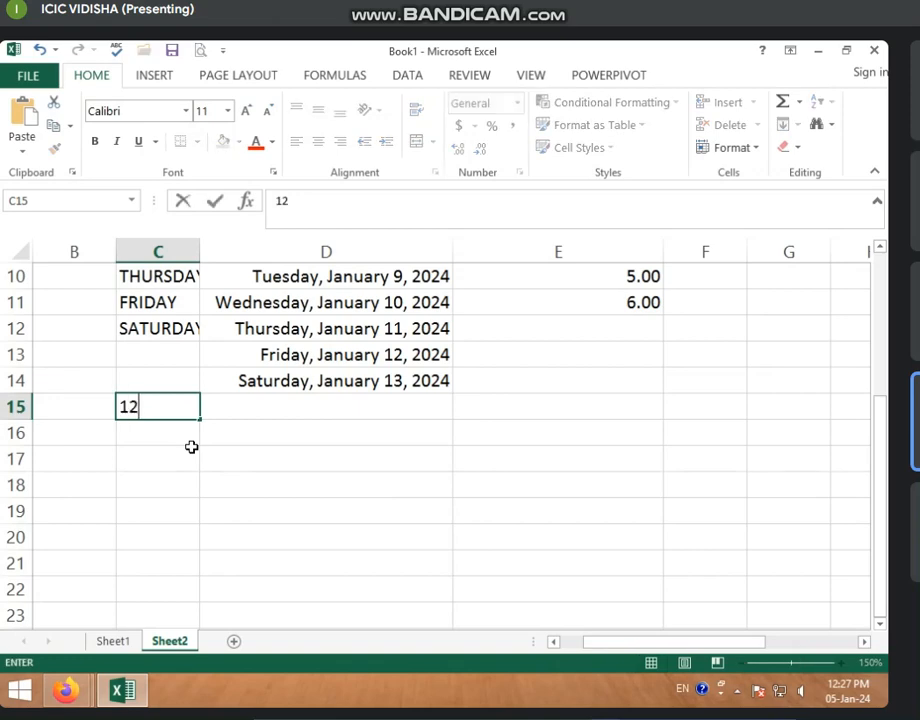
pyautogui.press('Return')
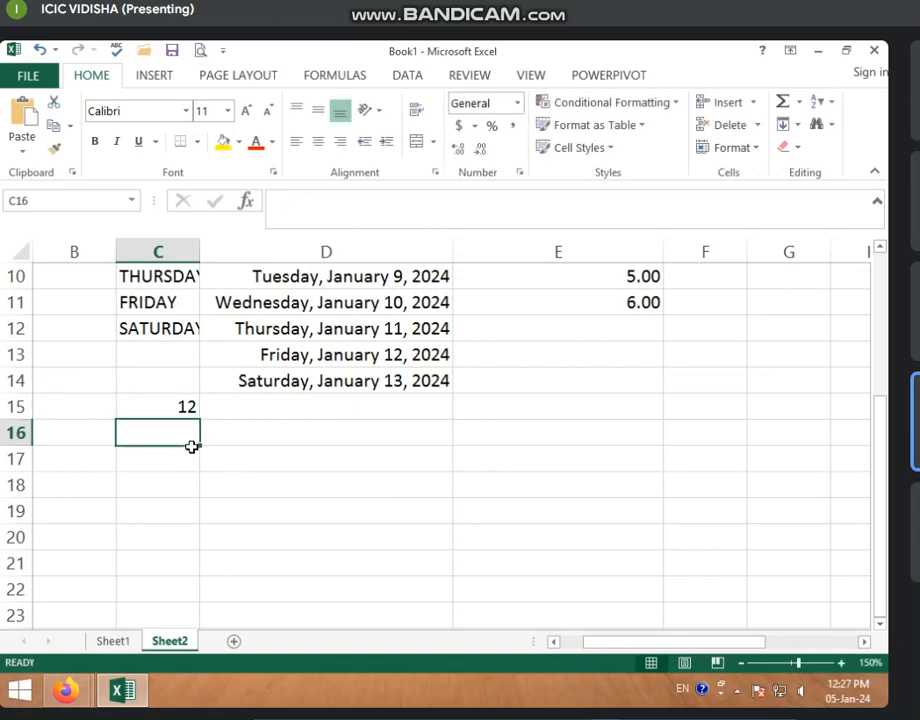
pyautogui.click(177, 406)
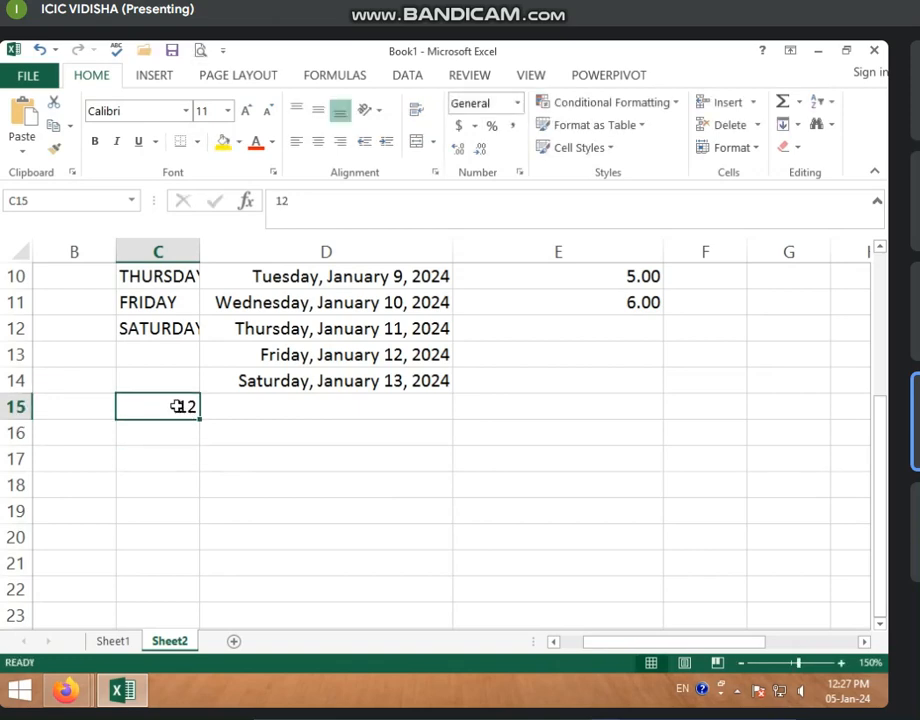
pyautogui.click(519, 102)
pyautogui.click(531, 414)
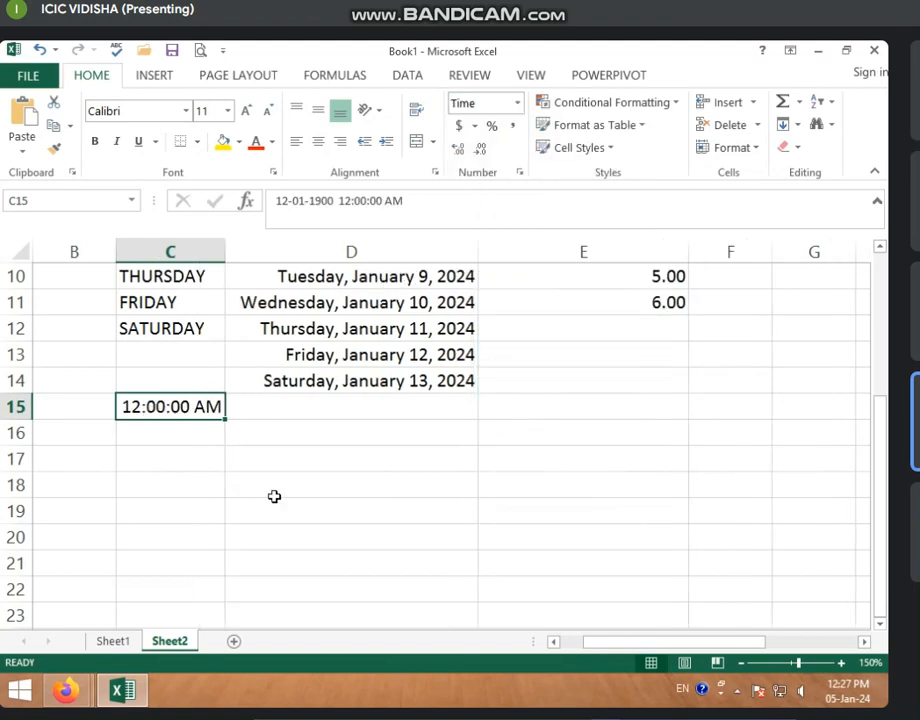
pyautogui.click(180, 436)
pyautogui.moveTo(175, 407); pyautogui.dragTo(174, 474)
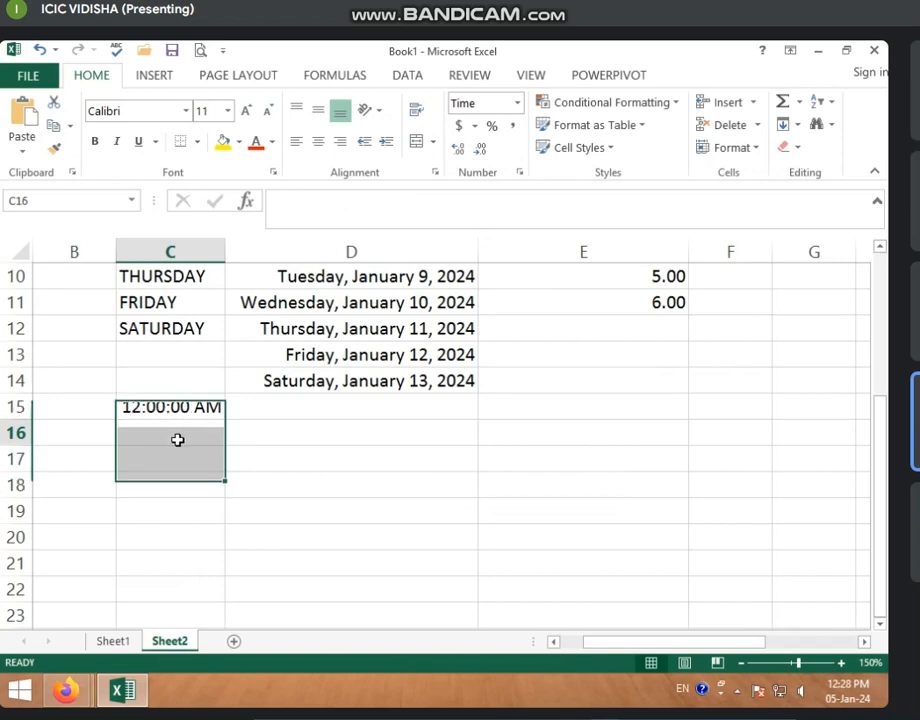
pyautogui.click(176, 437)
pyautogui.click(164, 407)
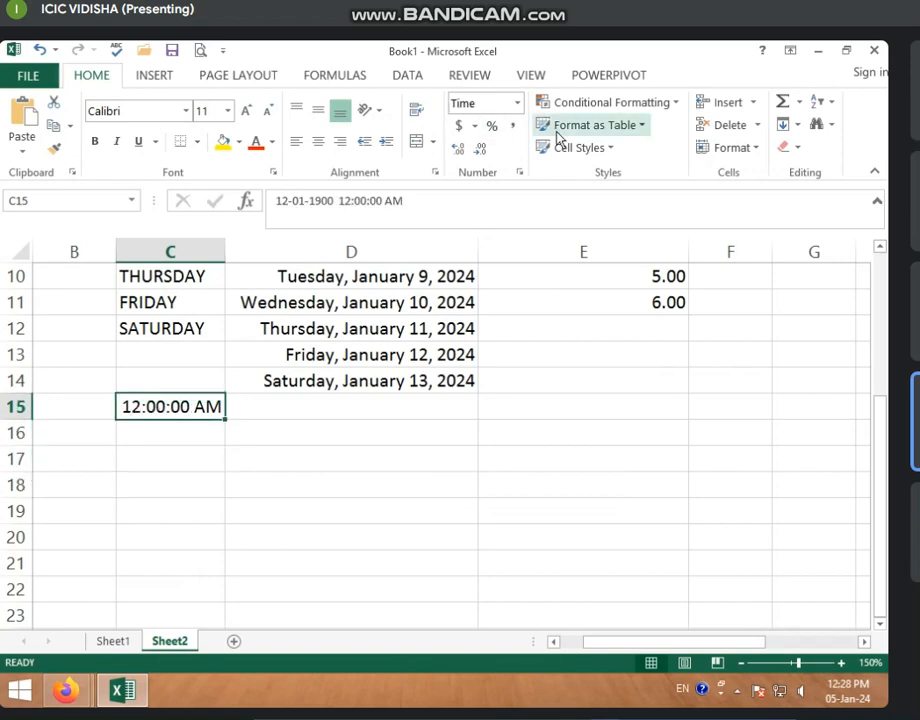
pyautogui.click(516, 103)
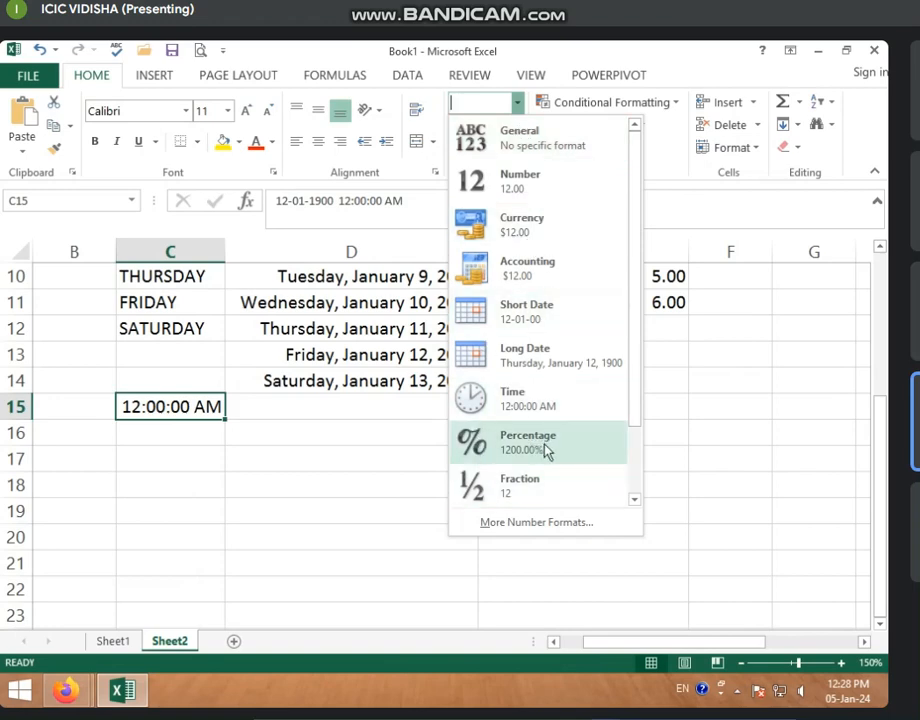
pyautogui.click(355, 429)
pyautogui.click(376, 428)
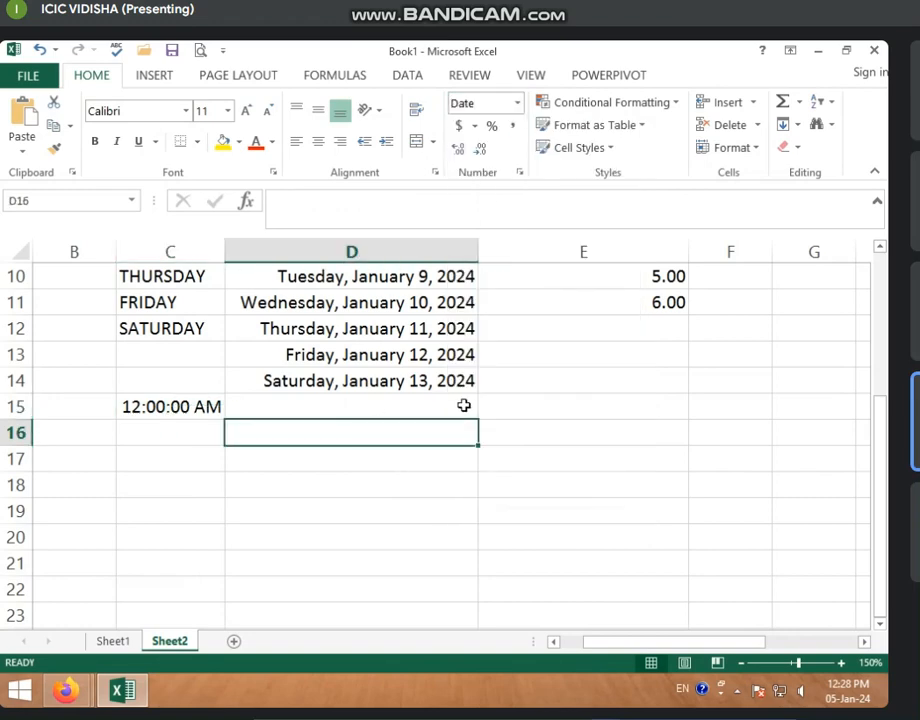
pyautogui.click(517, 103)
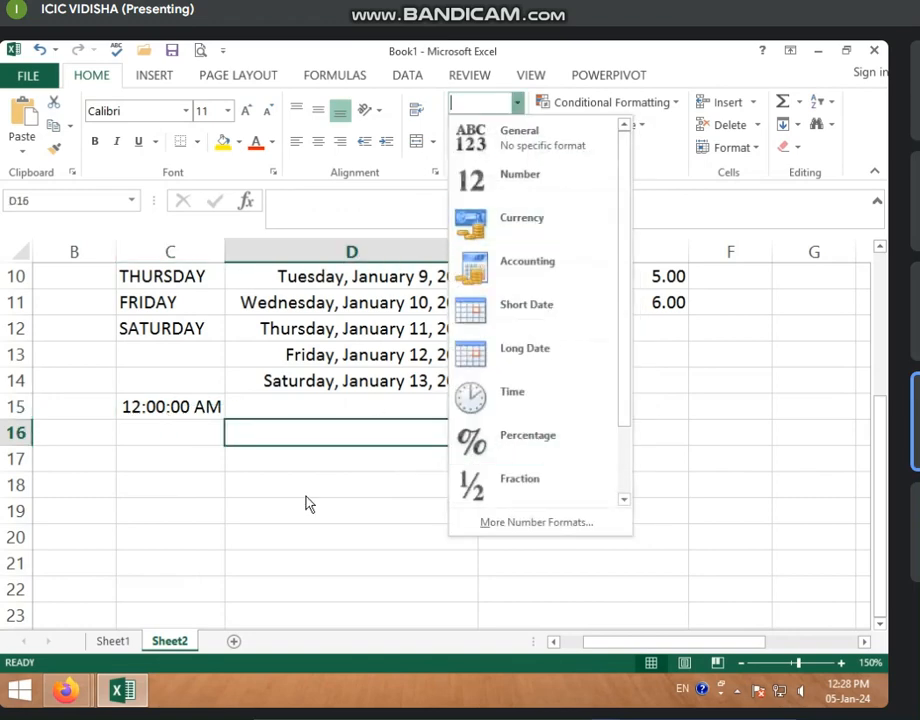
pyautogui.click(417, 463)
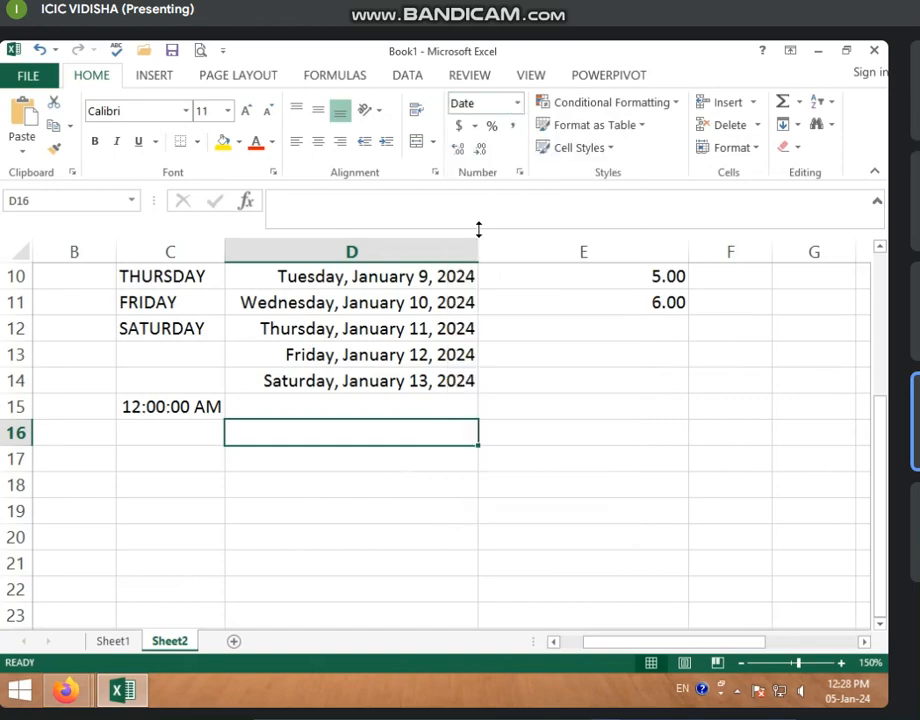